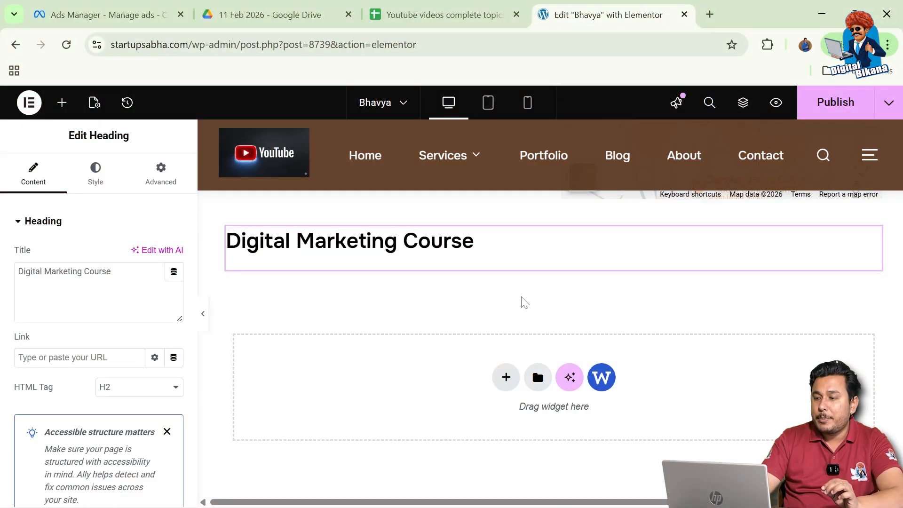
- Examine the content settings of the "Digital Marketing Course" heading, including its title, link and HTML tag
scroll(520, 301, up, 1)
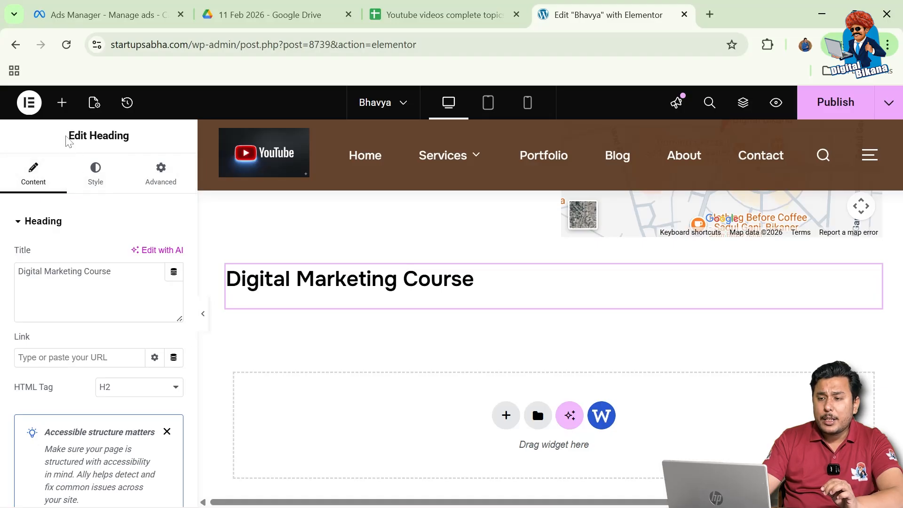
drag(69, 136, 132, 149)
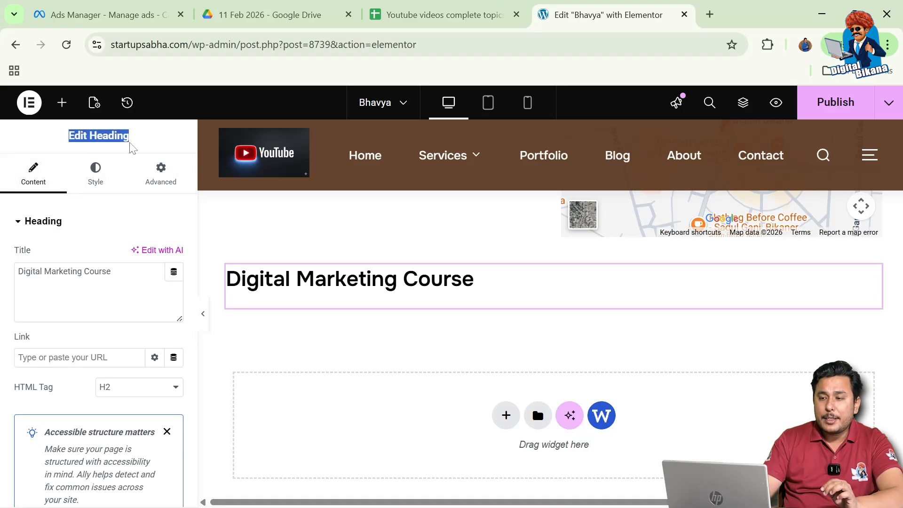
click(132, 148)
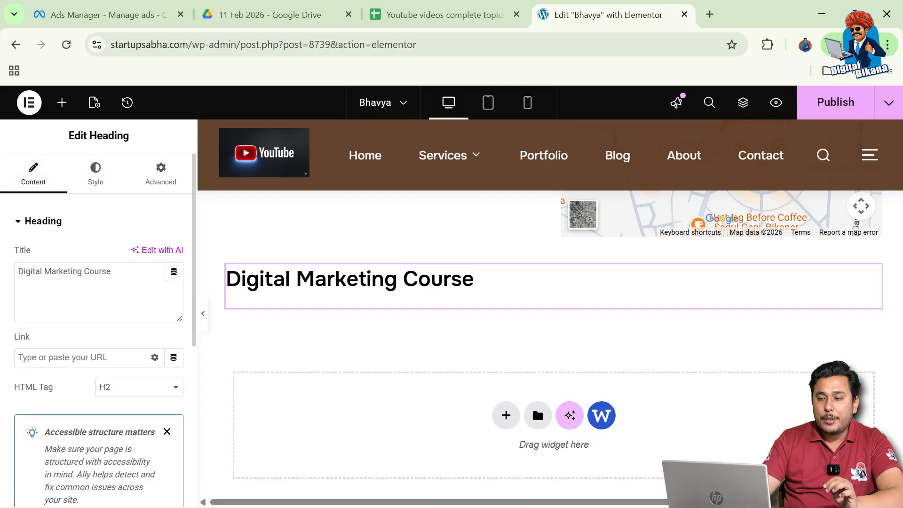
click(82, 272)
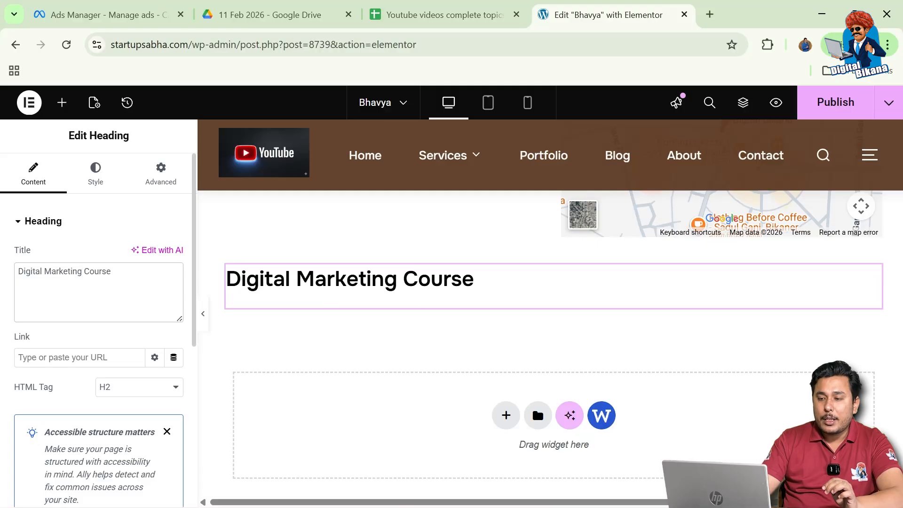
scroll(83, 329, down, 1)
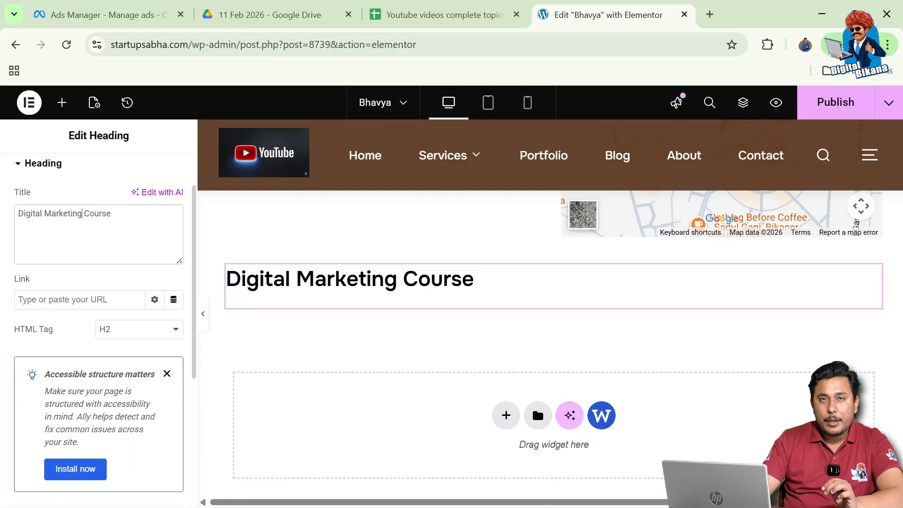
scroll(59, 347, down, 1)
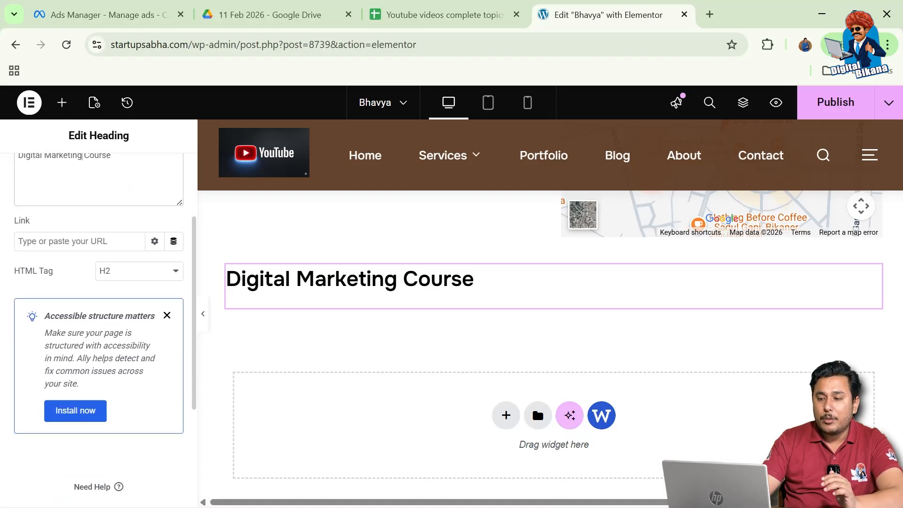
scroll(55, 352, down, 1)
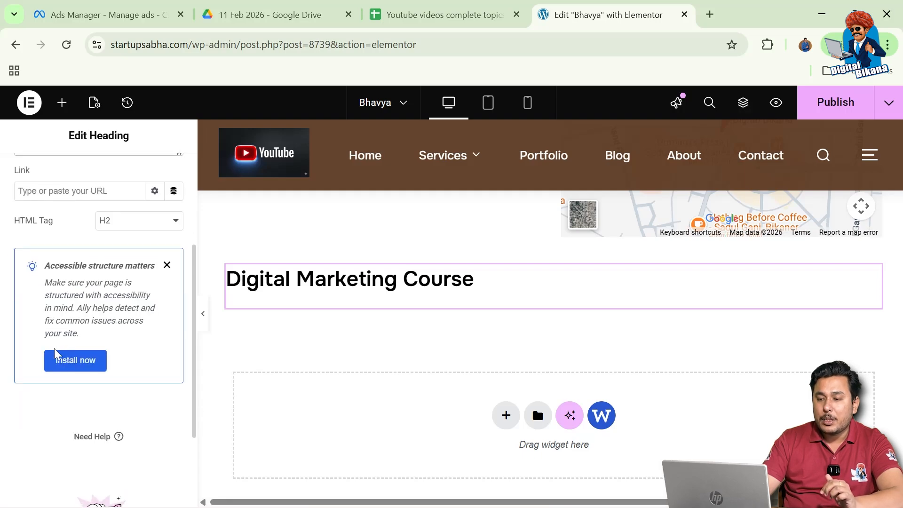
scroll(55, 352, up, 3)
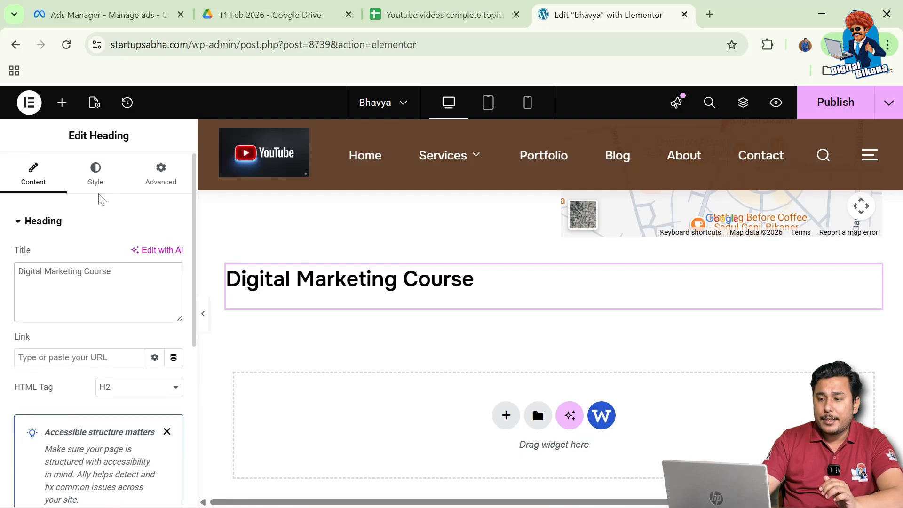
- Try the Center, End and Justified alignments on the "Digital Marketing Course" heading, and finish with Start alignment
click(101, 185)
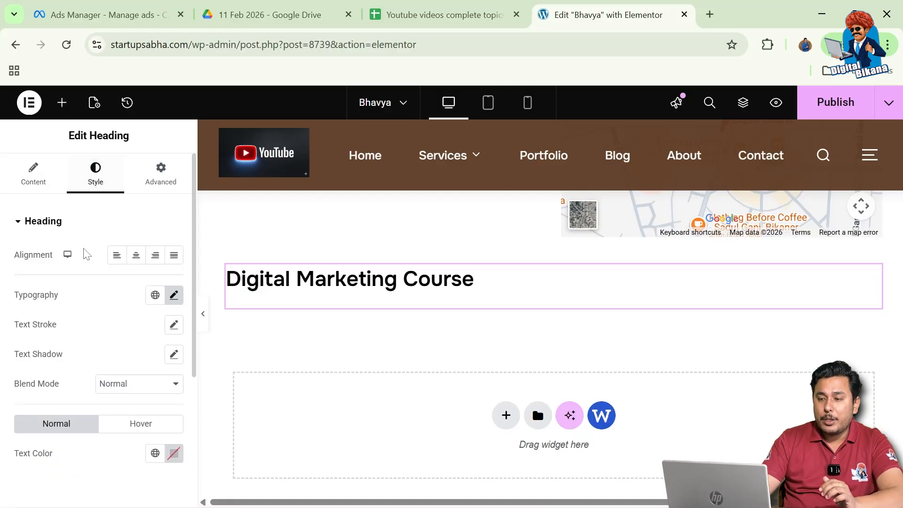
click(133, 264)
click(156, 259)
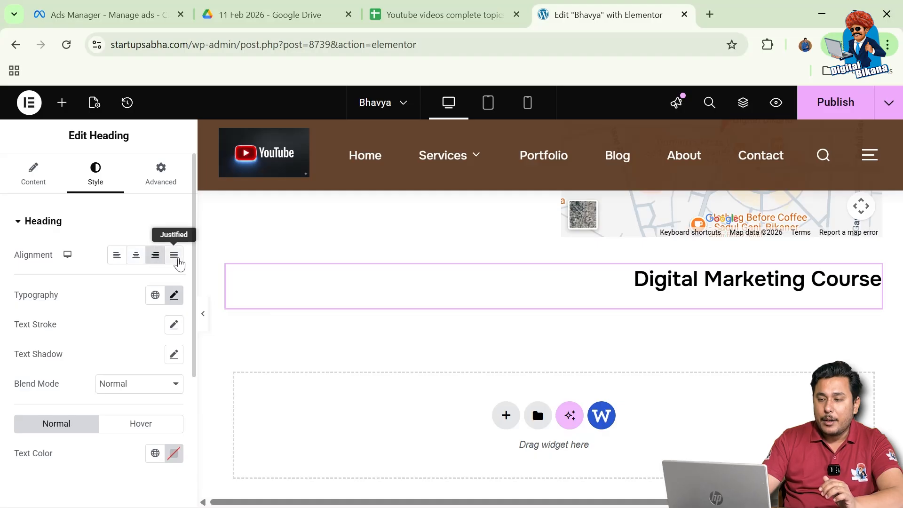
click(176, 262)
click(155, 259)
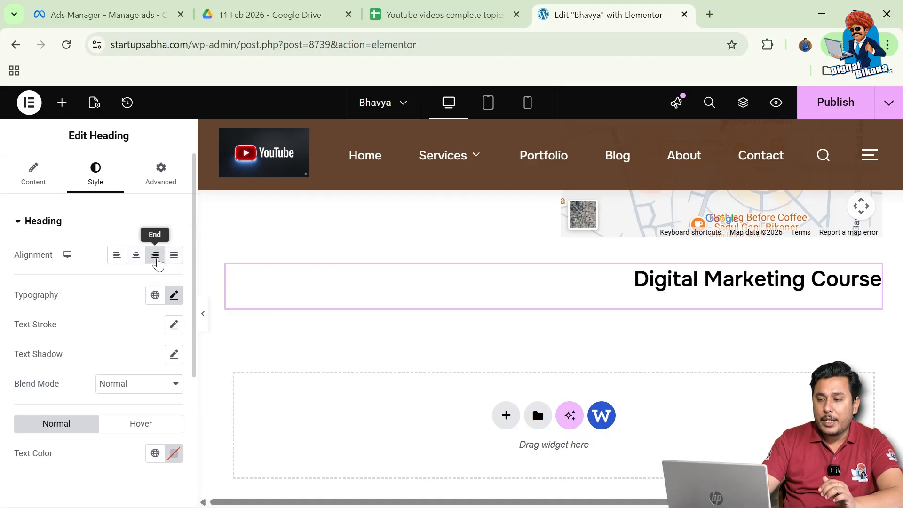
click(133, 263)
click(116, 260)
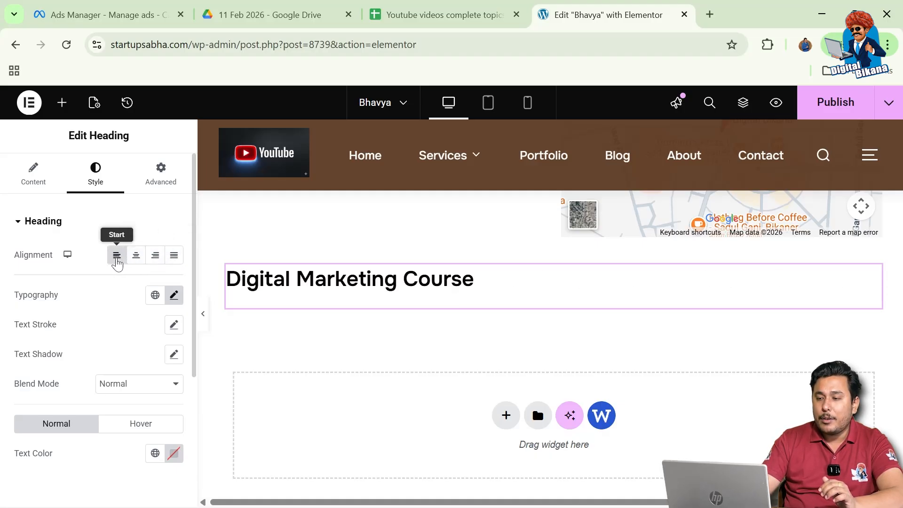
- Set the heading's typography to the Helvetica font family with a size of 28 px
scroll(95, 284, down, 1)
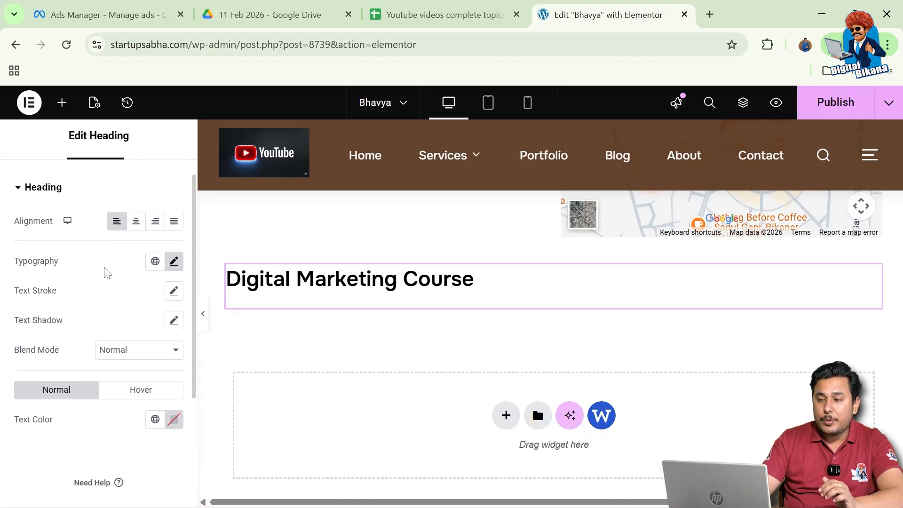
scroll(105, 272, up, 1)
scroll(121, 346, down, 1)
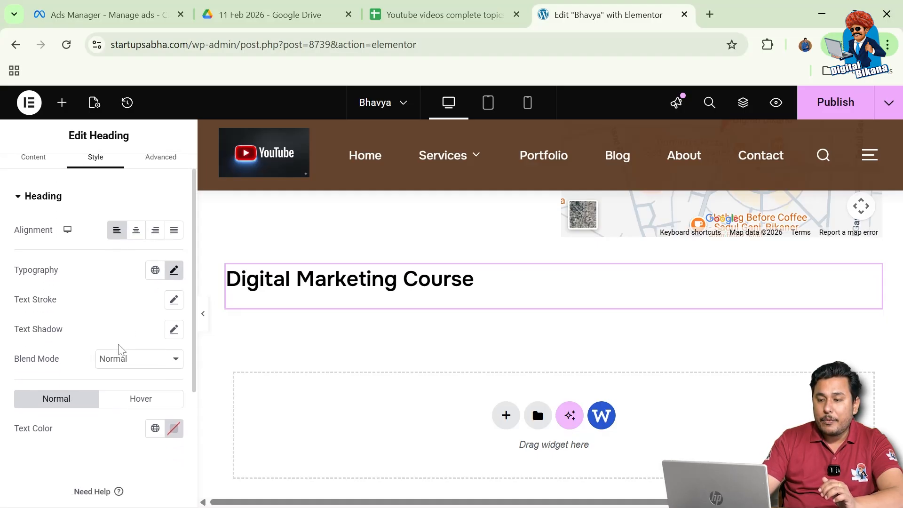
click(177, 272)
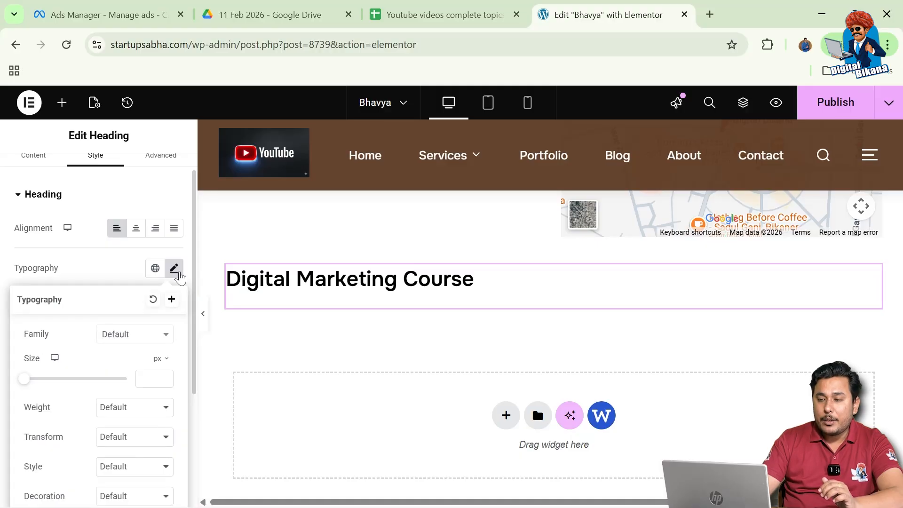
click(132, 337)
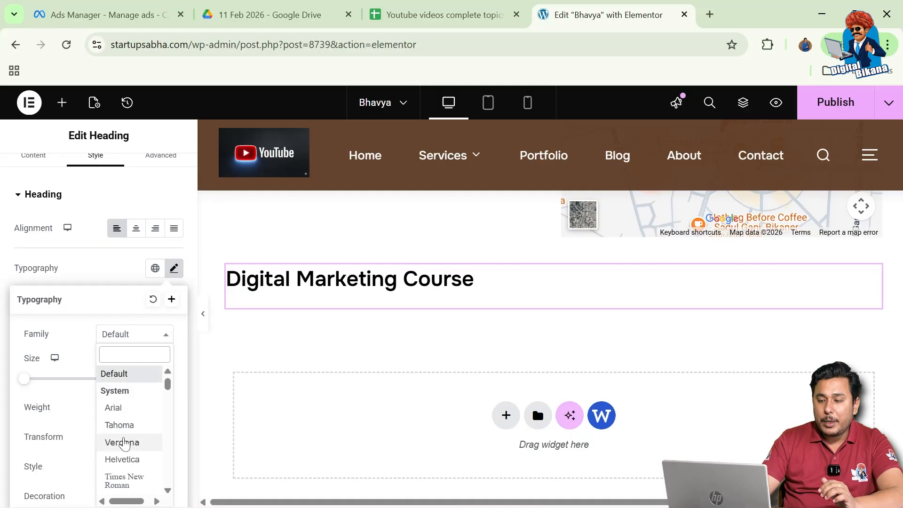
click(122, 460)
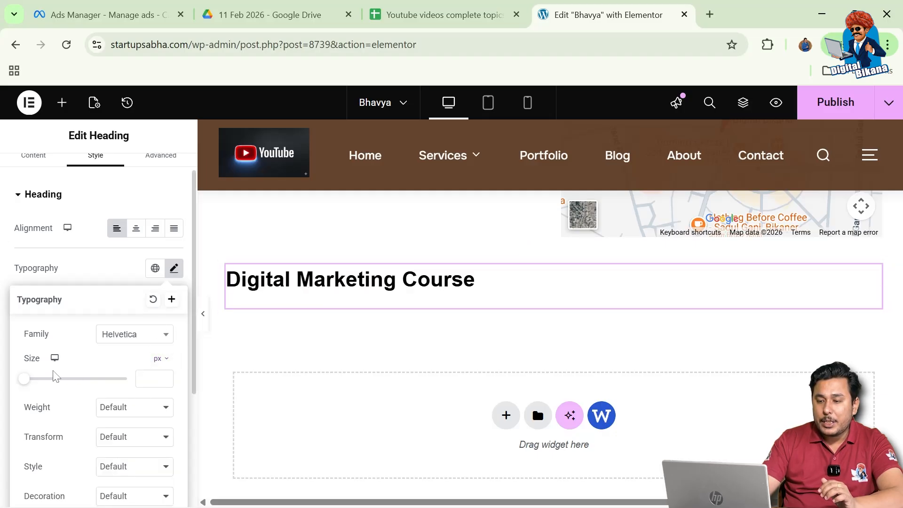
drag(26, 380, 41, 384)
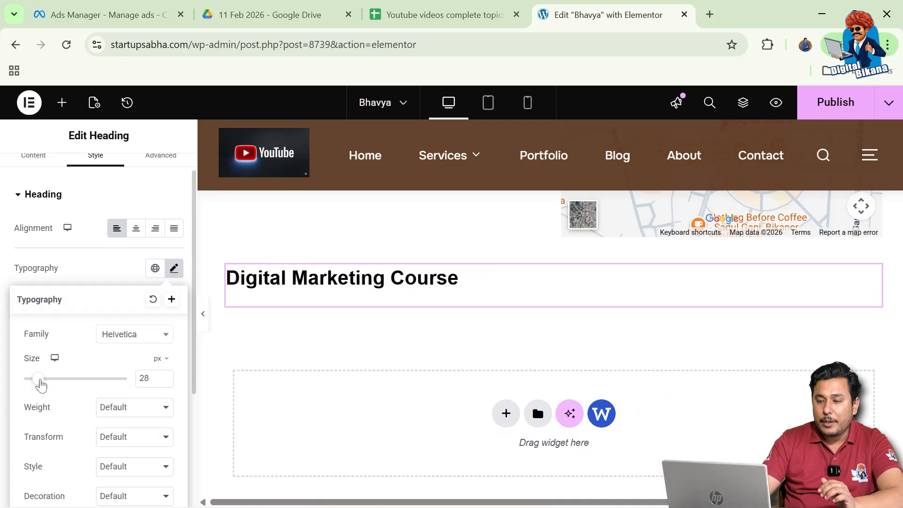
- View the heading's font weight options and try the Lowercase and Uppercase text transforms
scroll(50, 414, down, 1)
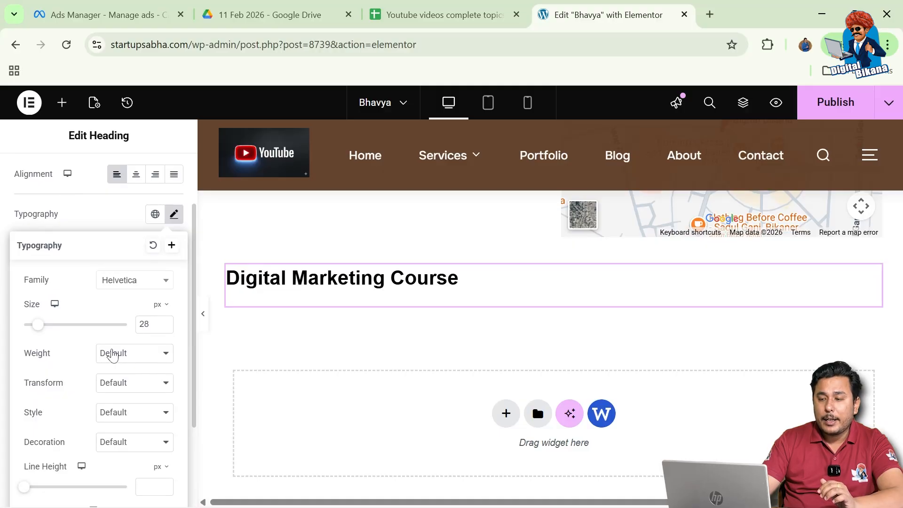
click(113, 355)
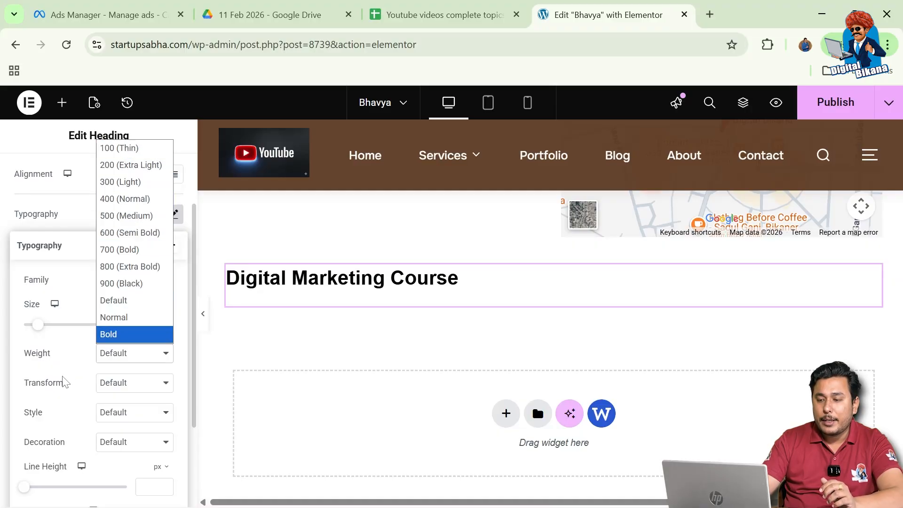
click(121, 387)
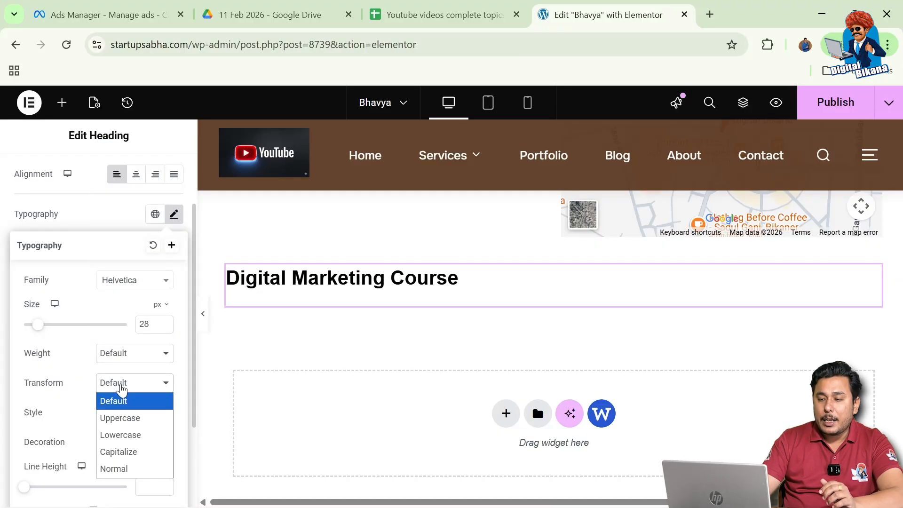
click(127, 435)
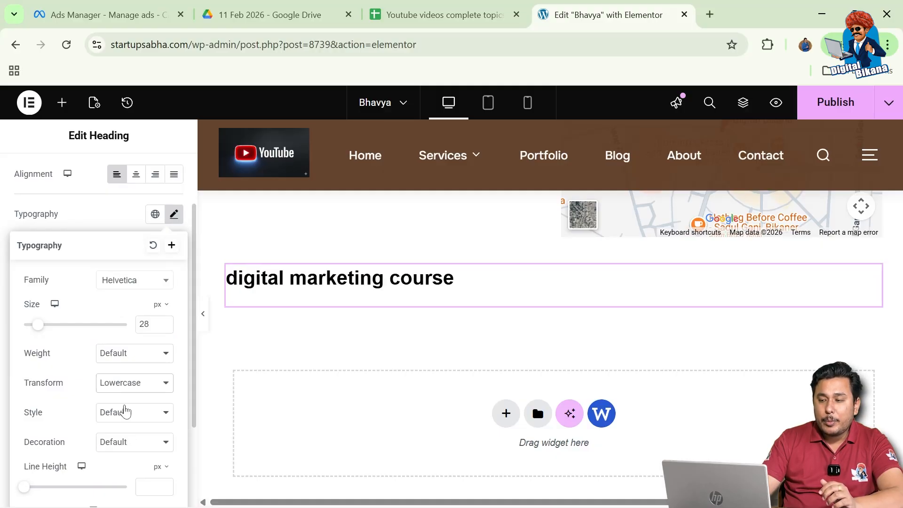
click(125, 389)
click(126, 418)
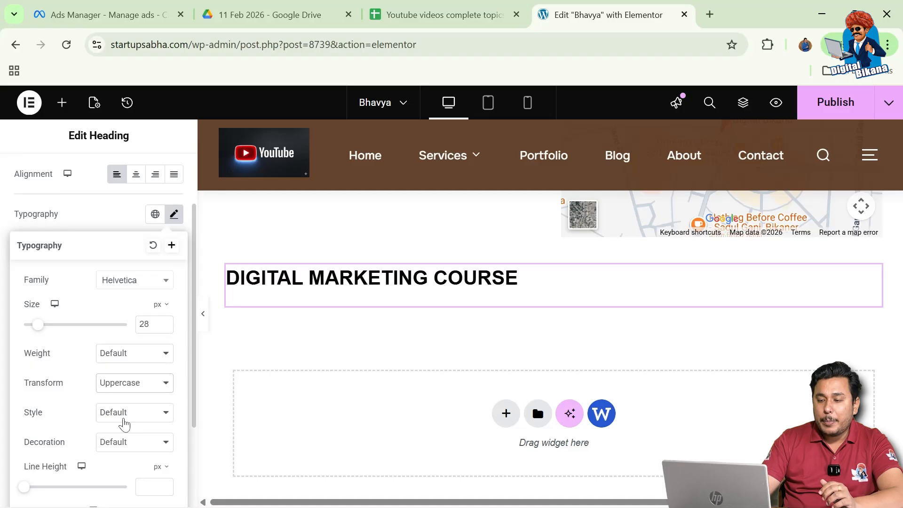
- Set the heading's text transform to Capitalize and view the available font style options
click(123, 390)
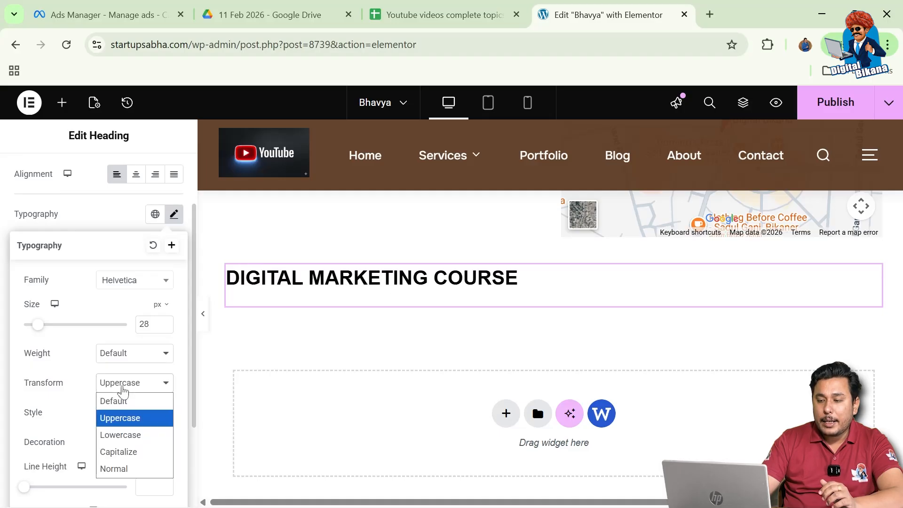
click(122, 449)
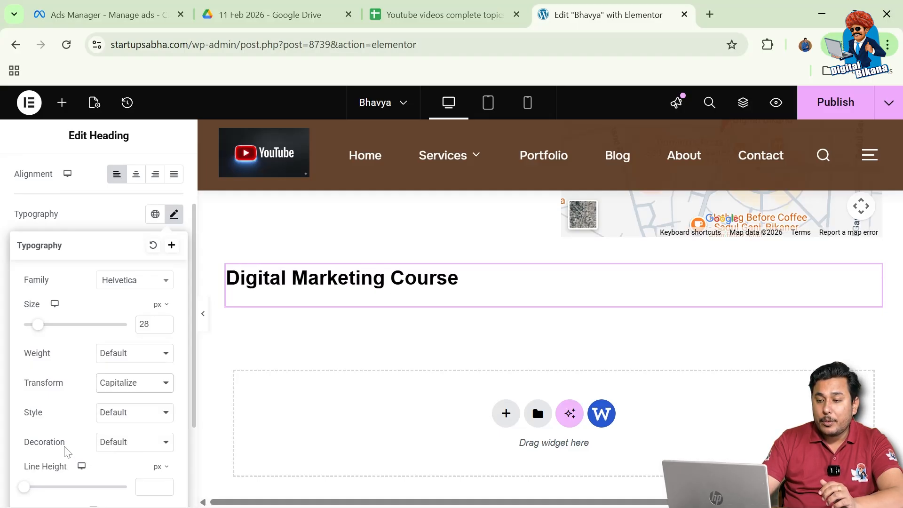
scroll(66, 450, down, 1)
click(122, 379)
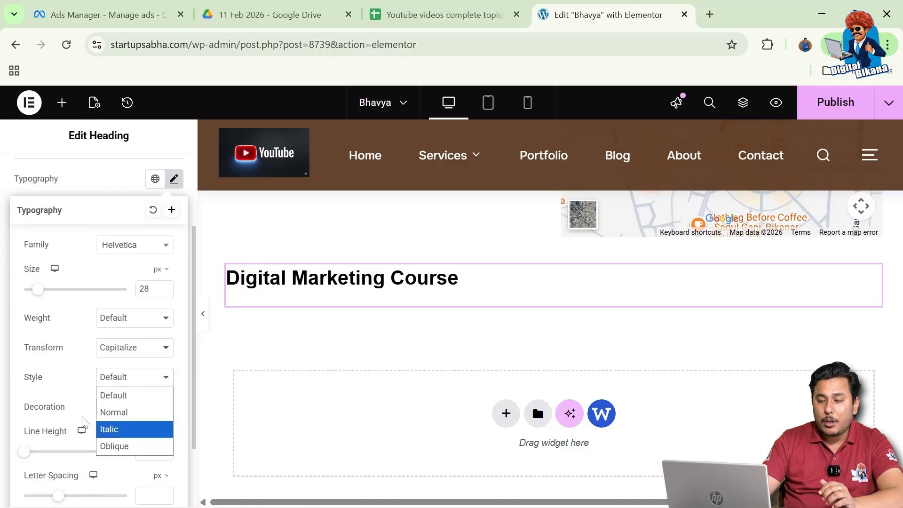
scroll(73, 412, down, 2)
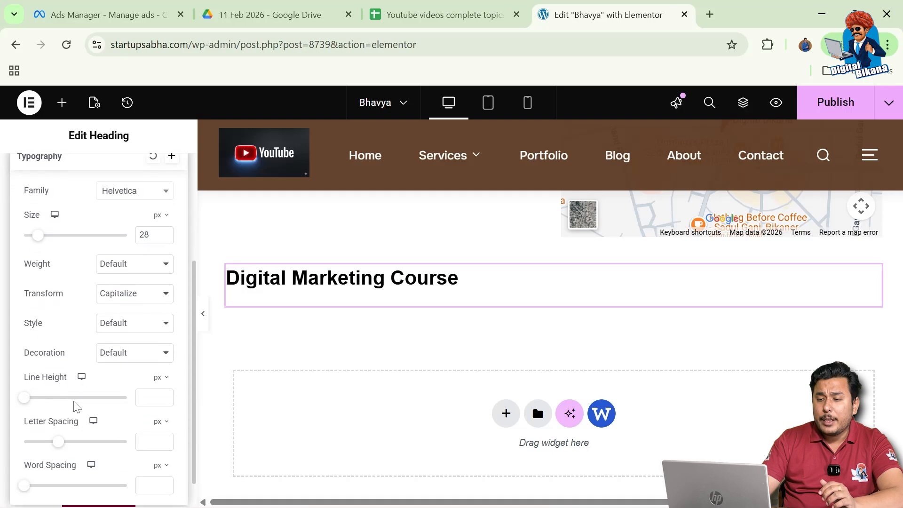
- Try the Underline, Overline and Line Through text decorations on the heading
click(143, 353)
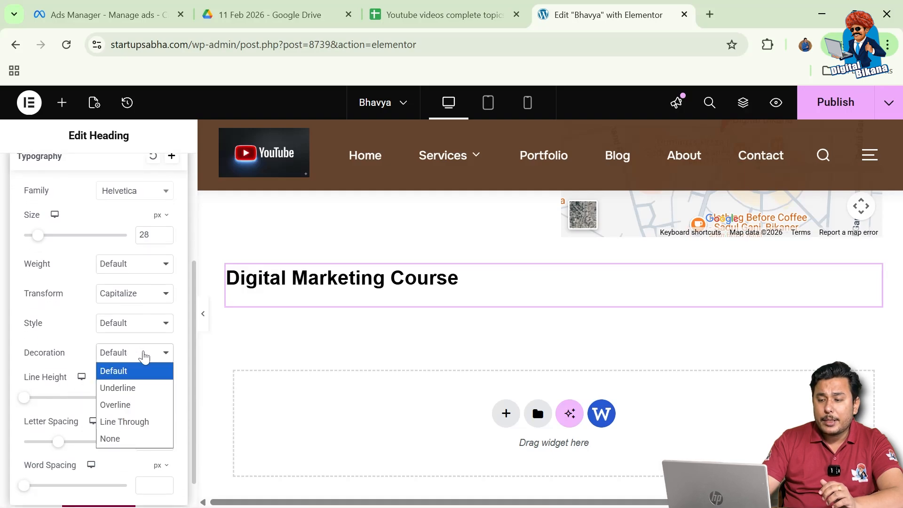
click(131, 387)
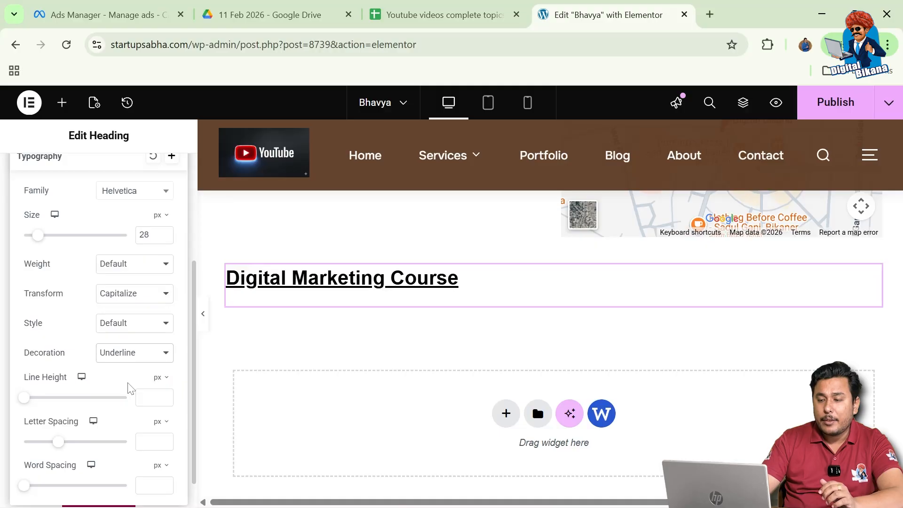
click(132, 359)
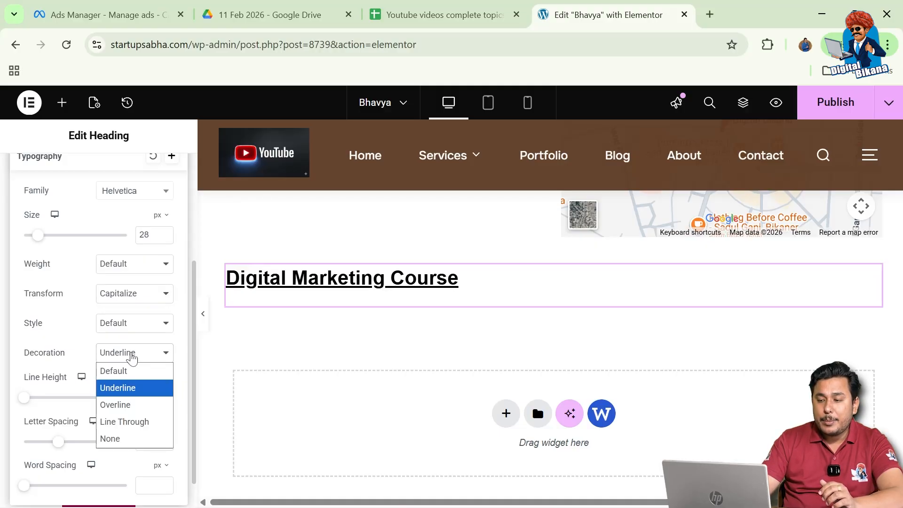
click(126, 402)
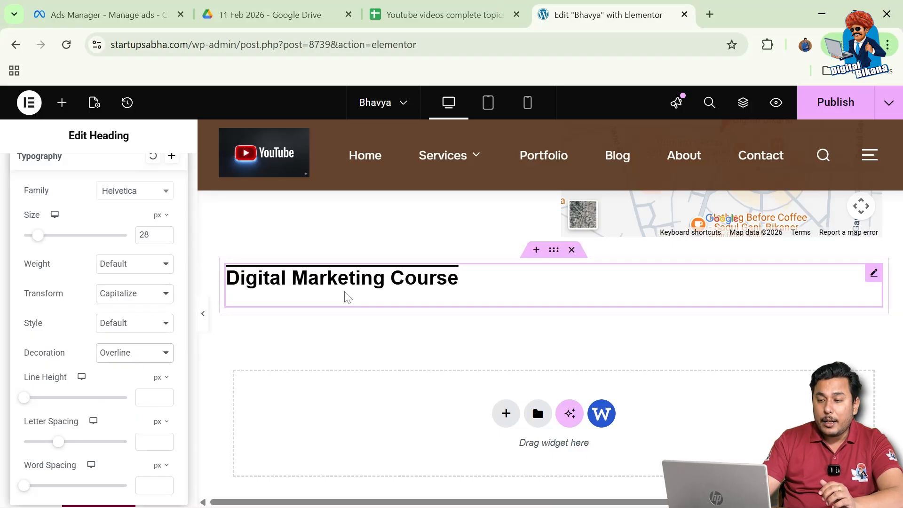
click(165, 356)
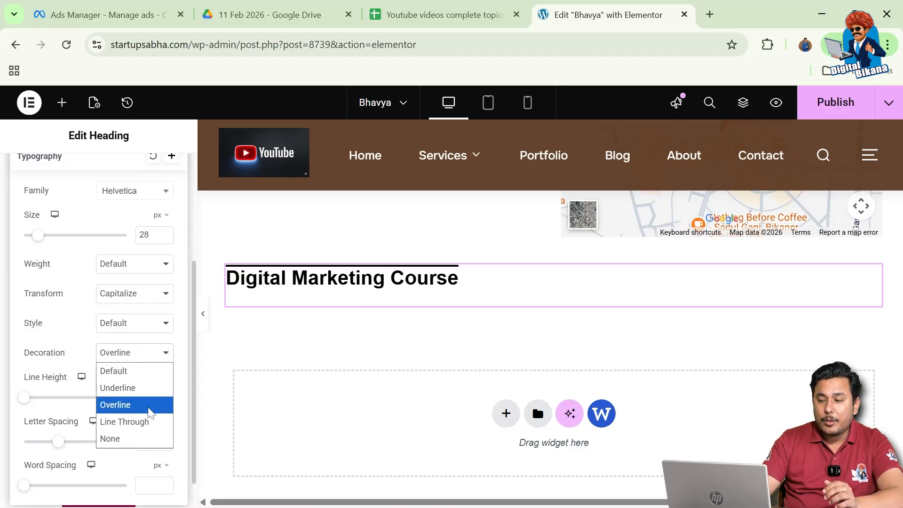
click(148, 421)
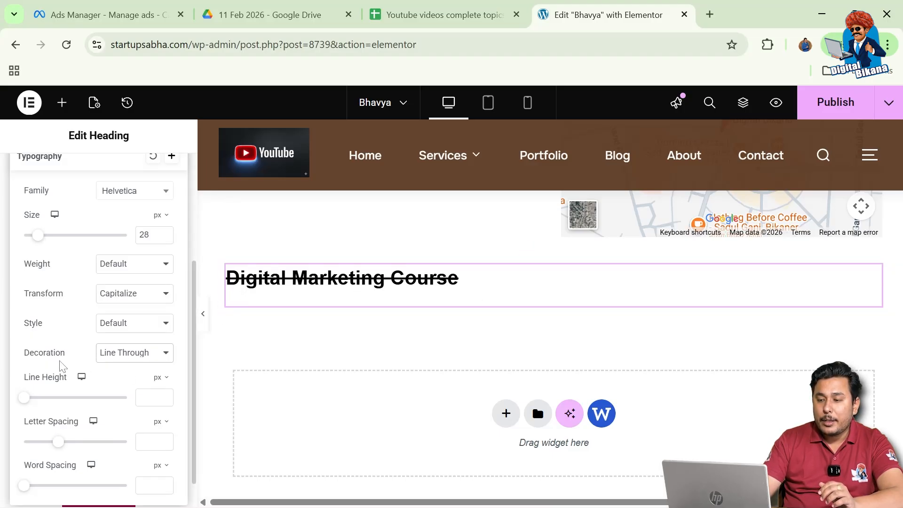
- Set the heading's text decoration to None
click(122, 353)
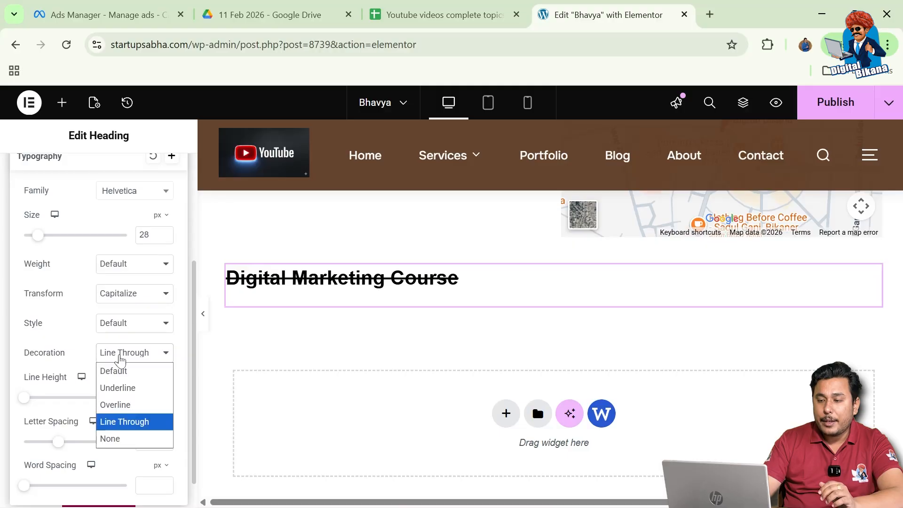
click(108, 438)
scroll(73, 383, down, 1)
scroll(73, 383, down, 1)
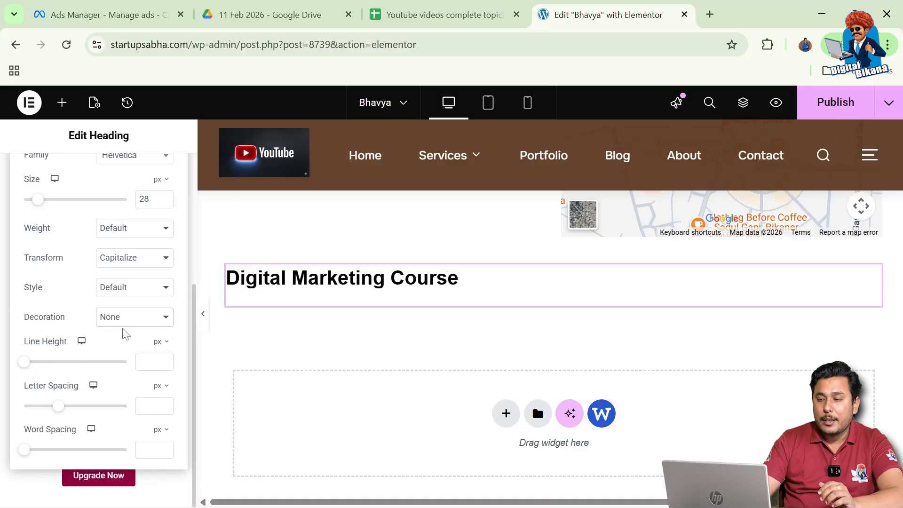
- Extend the heading title with a <br> break and a second line reading "Enroll Now by visiting our website"
scroll(186, 272, up, 5)
click(37, 167)
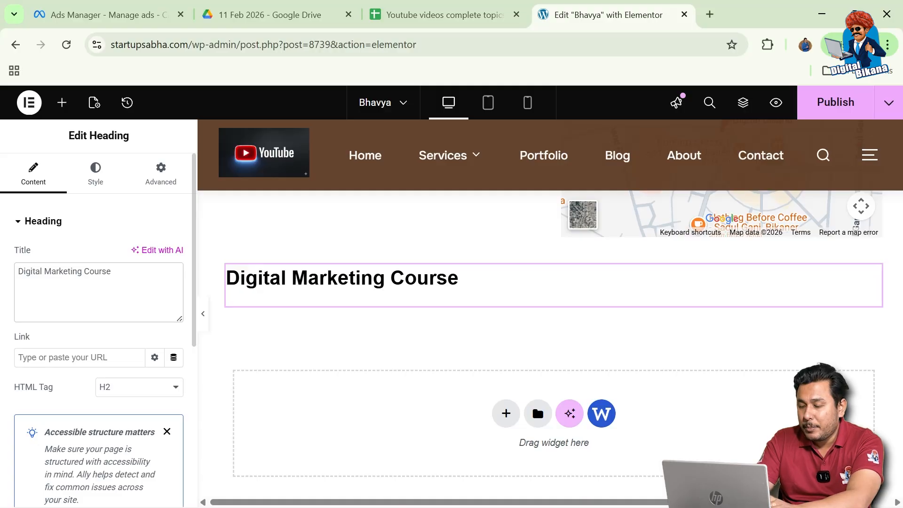
text(Enroll Now by visiting our website)
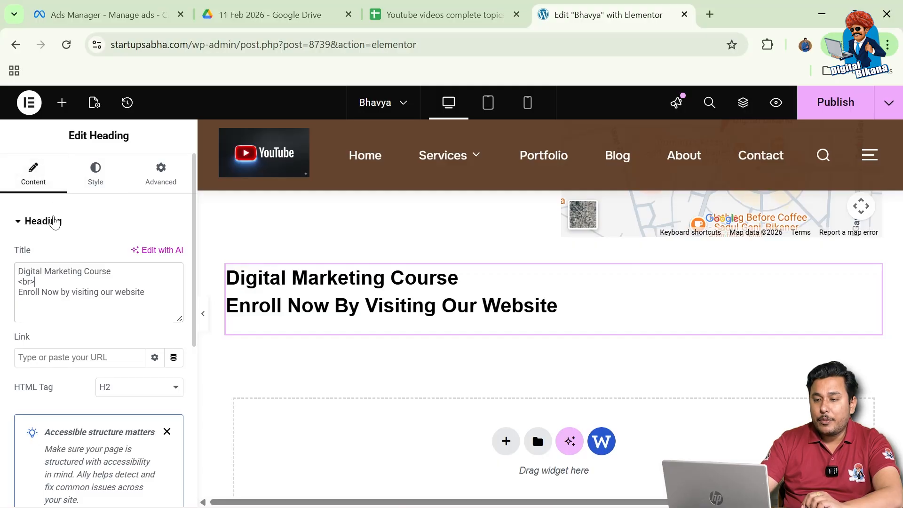
click(36, 281)
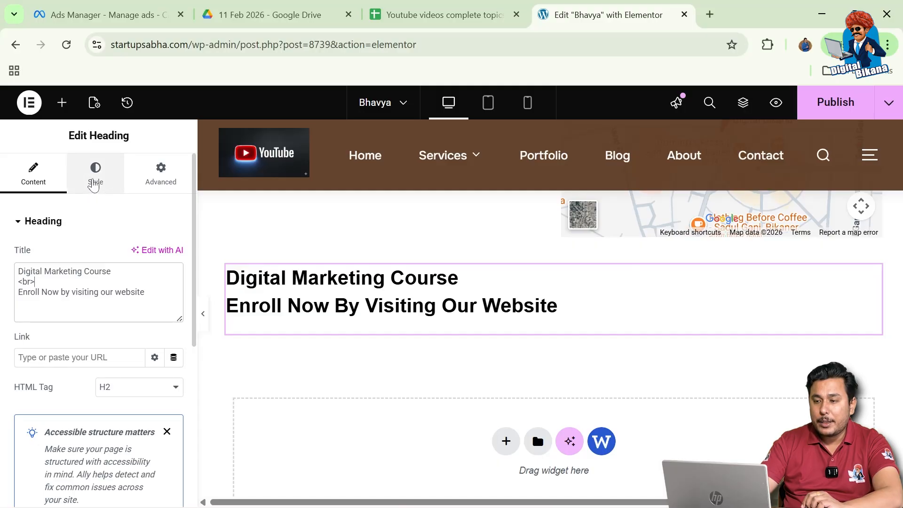
- Set the heading's line height to 21 px in its typography settings
click(94, 183)
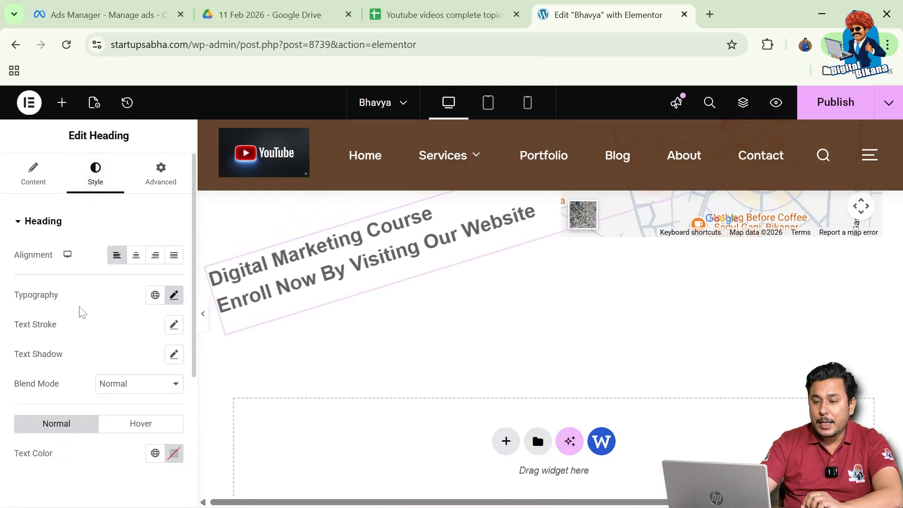
scroll(81, 311, down, 2)
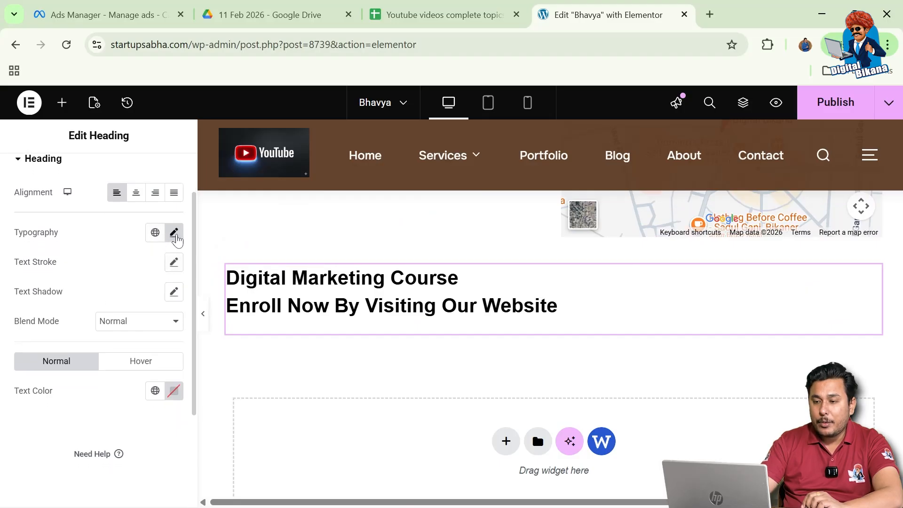
click(173, 232)
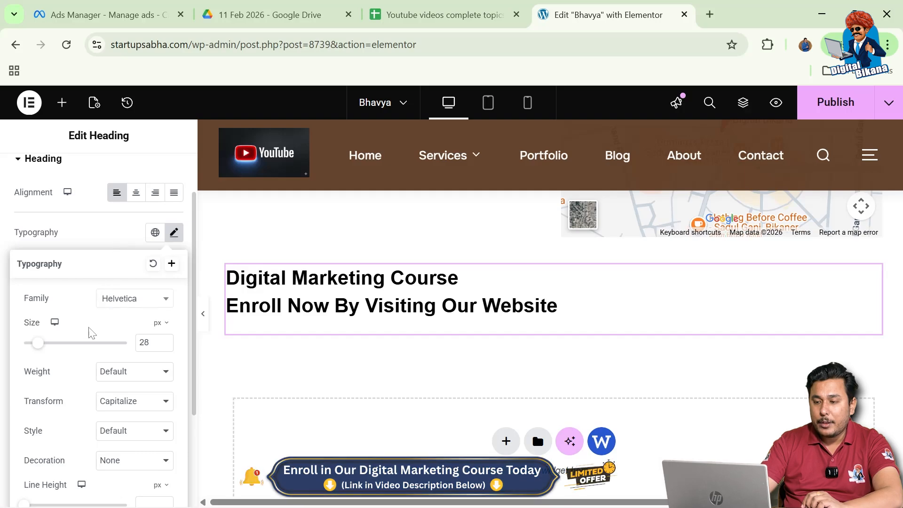
scroll(86, 348, down, 2)
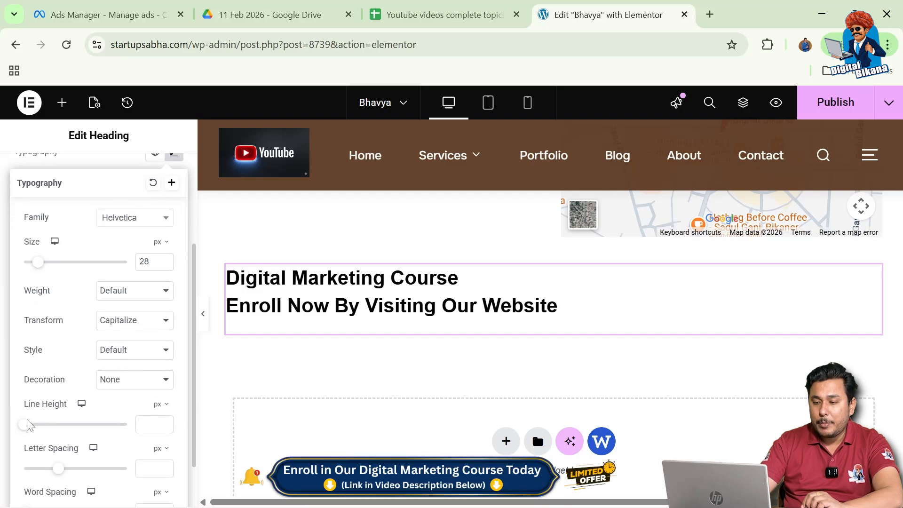
drag(26, 426, 78, 438)
mouse_move(35, 433)
mouse_down()
mouse_move(72, 433)
mouse_move(50, 435)
mouse_up()
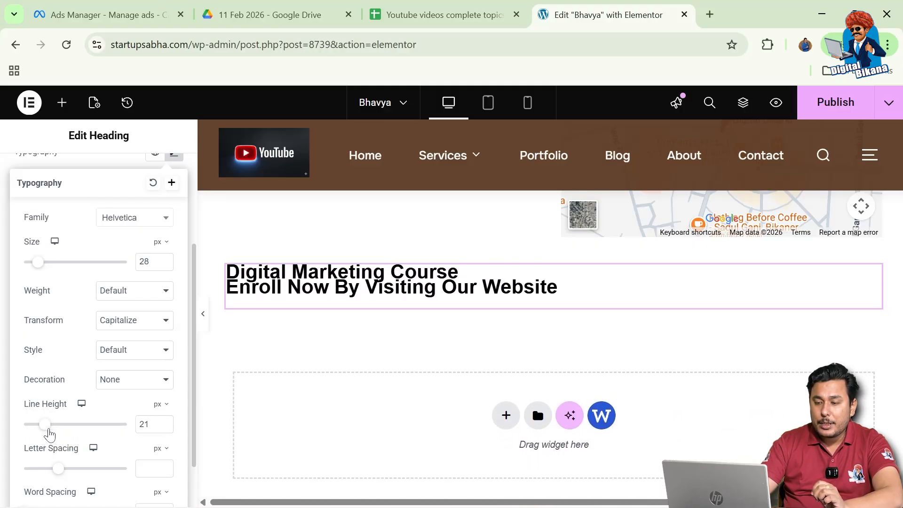
- Set the heading's letter spacing to 0.5 px, word spacing to 7 px and line height to 29 px
scroll(41, 425, down, 2)
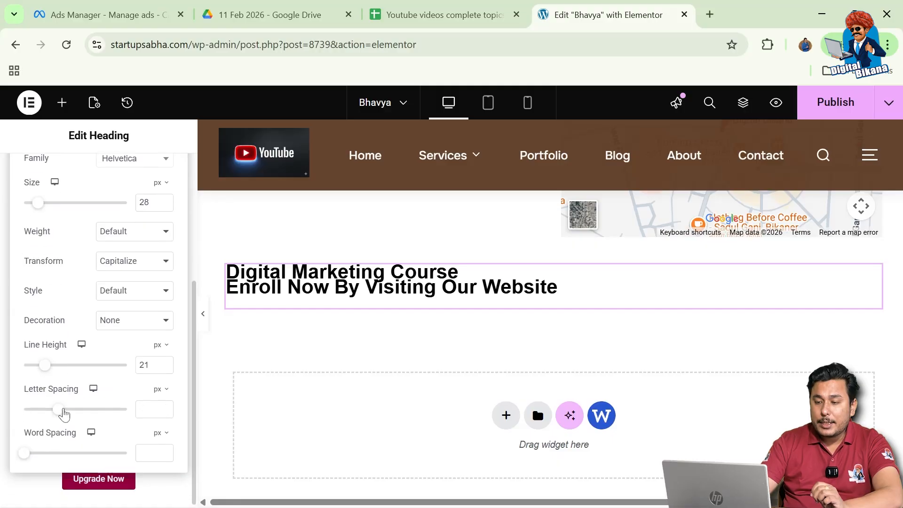
mouse_move(65, 414)
mouse_down()
mouse_move(87, 413)
mouse_move(55, 417)
mouse_move(68, 414)
mouse_up()
mouse_move(28, 455)
mouse_down()
mouse_move(63, 455)
mouse_move(38, 455)
mouse_up()
drag(51, 371, 59, 372)
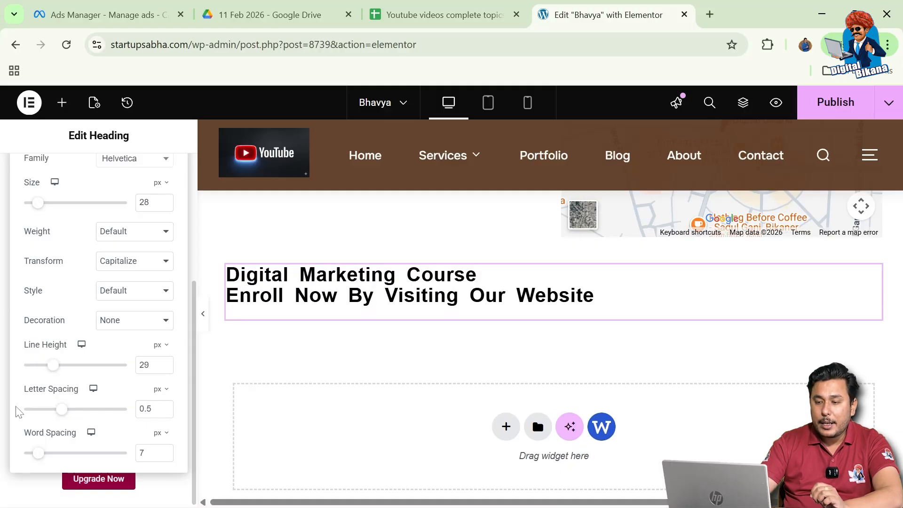
click(7, 392)
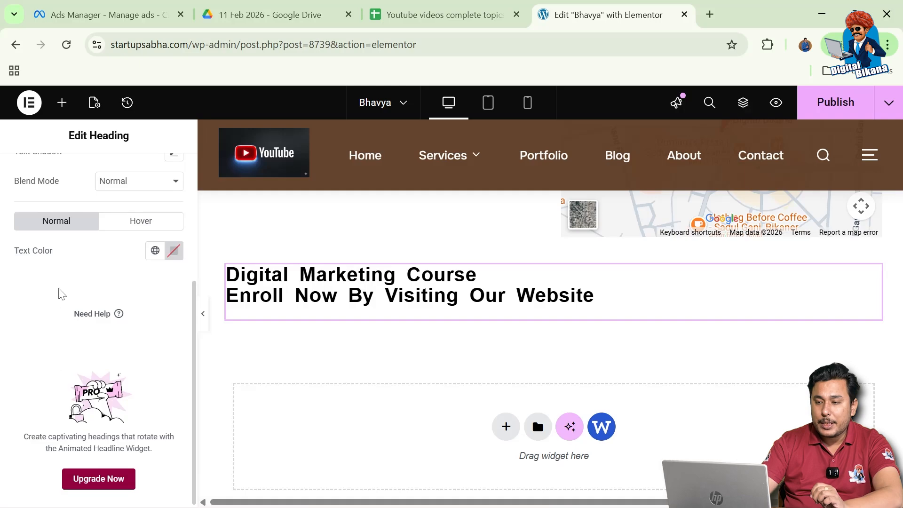
- Add a red text shadow of rgba(232, 0, 0, 0.3) to the heading, with blur 16 and horizontal offset 14
scroll(89, 237, up, 2)
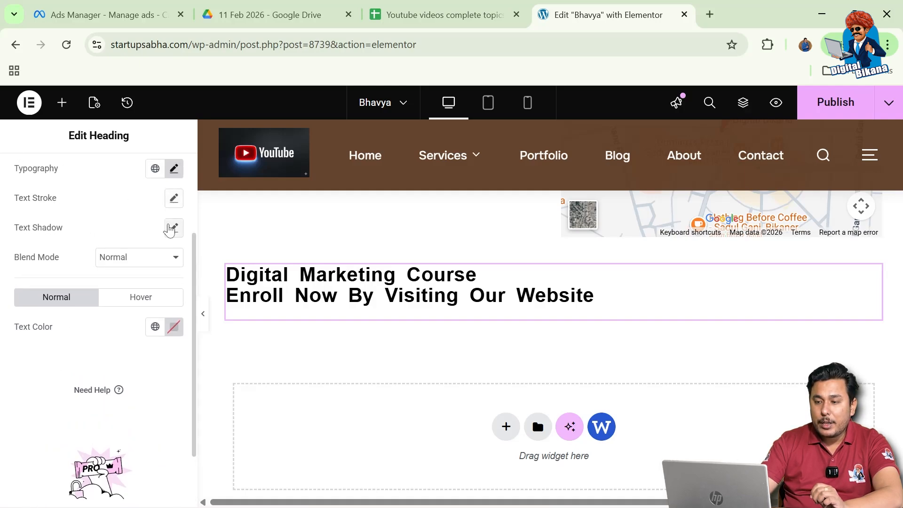
click(172, 228)
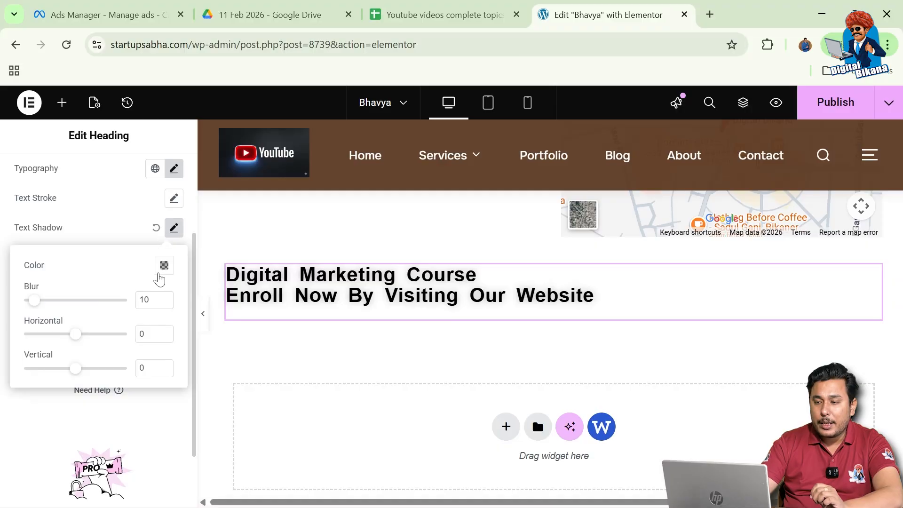
click(164, 266)
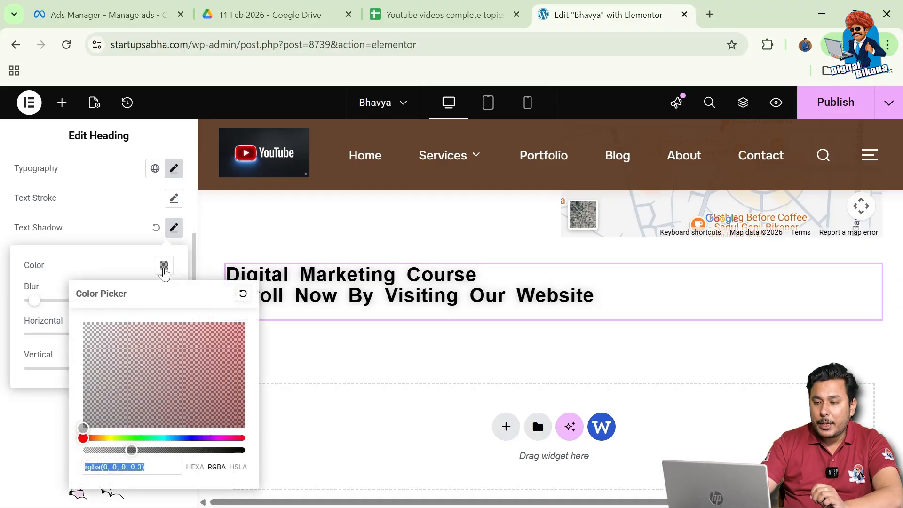
drag(115, 397, 257, 338)
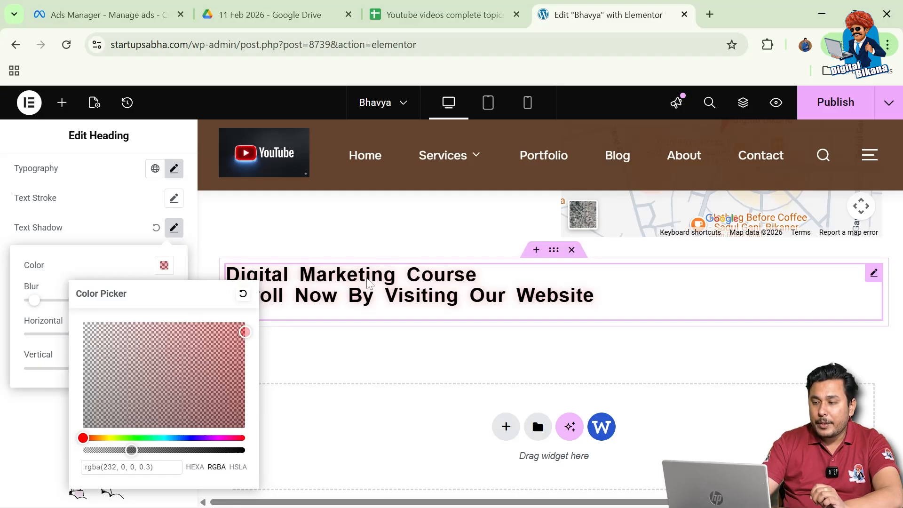
click(57, 283)
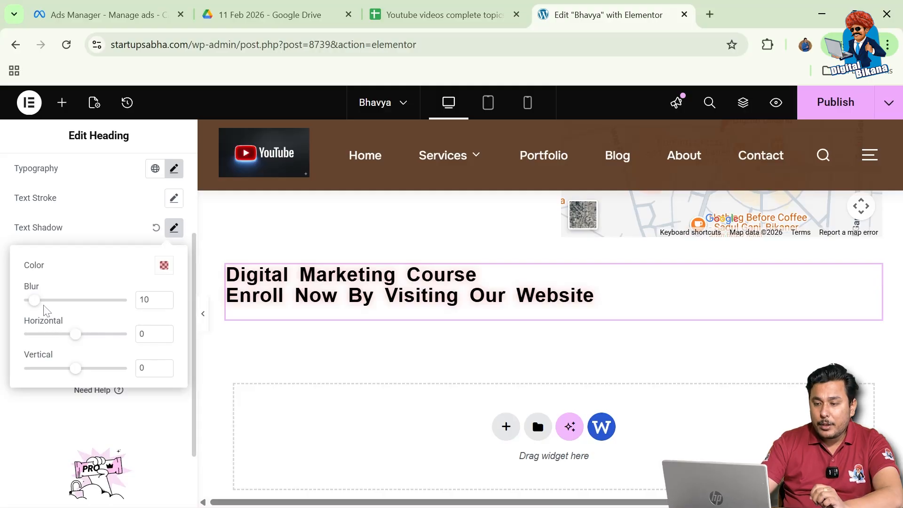
mouse_move(76, 338)
mouse_down()
mouse_move(94, 336)
mouse_move(84, 339)
mouse_up()
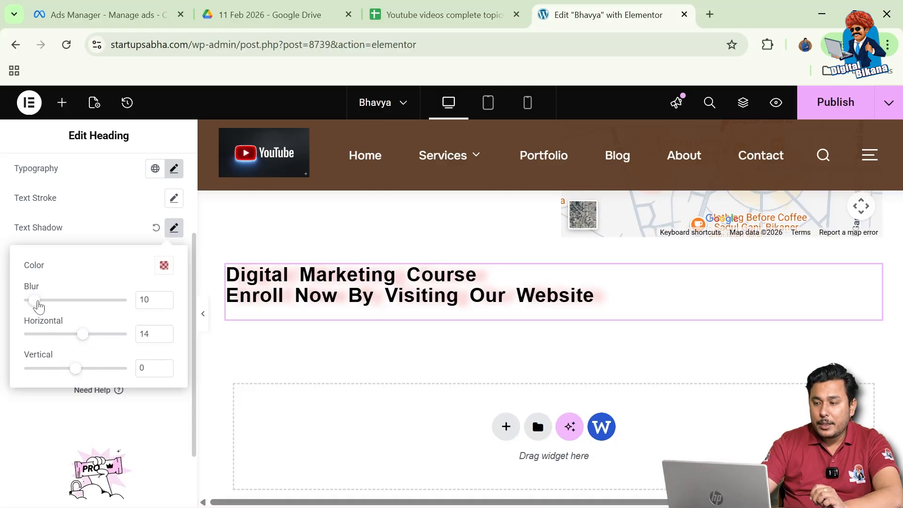
mouse_move(36, 308)
mouse_down()
mouse_move(64, 306)
mouse_move(41, 305)
mouse_up()
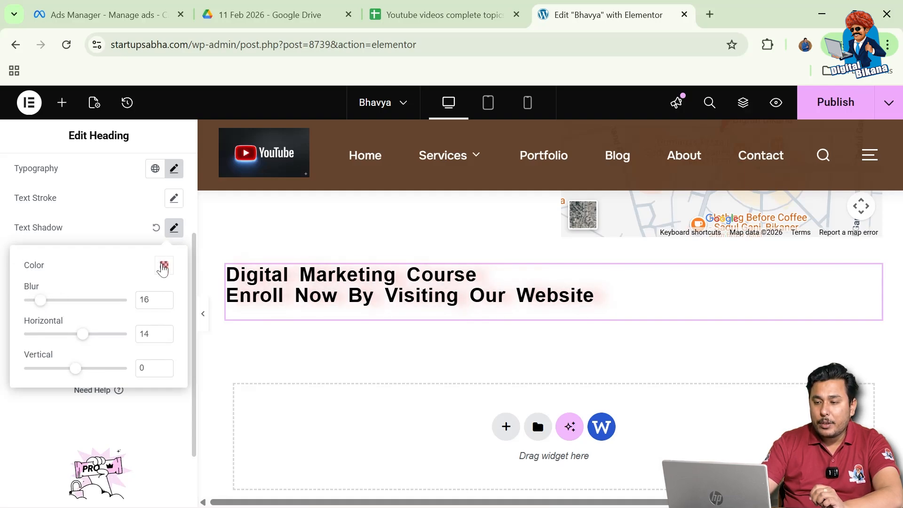
- Raise the text shadow colour's opacity to 0.68, giving rgba(232, 0, 0, 0.68)
click(163, 266)
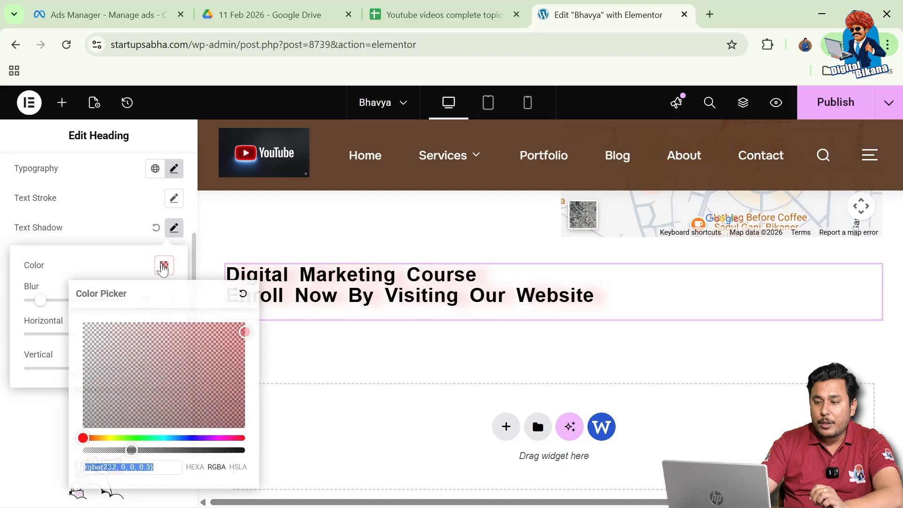
click(130, 433)
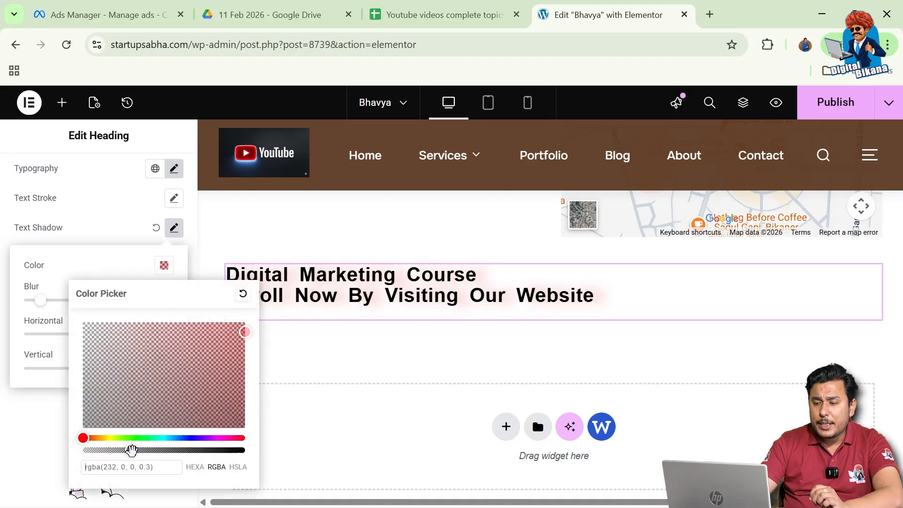
drag(135, 451, 189, 450)
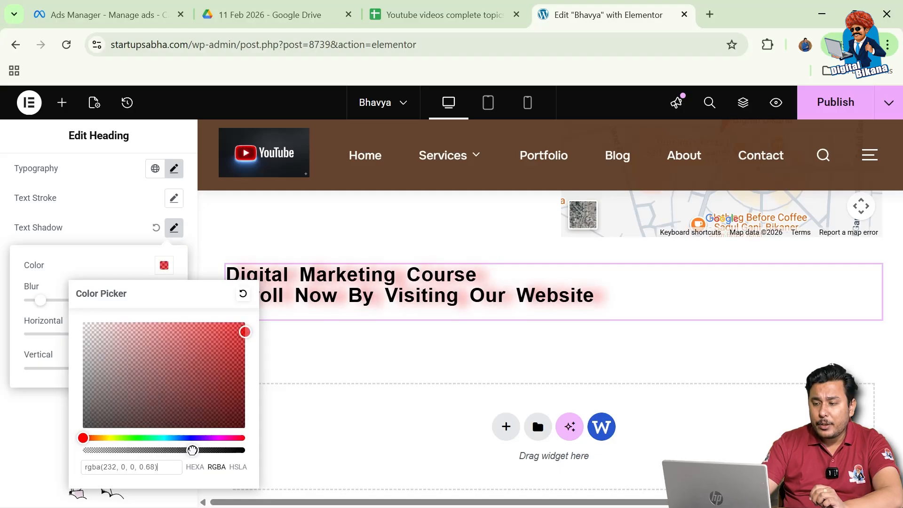
click(54, 278)
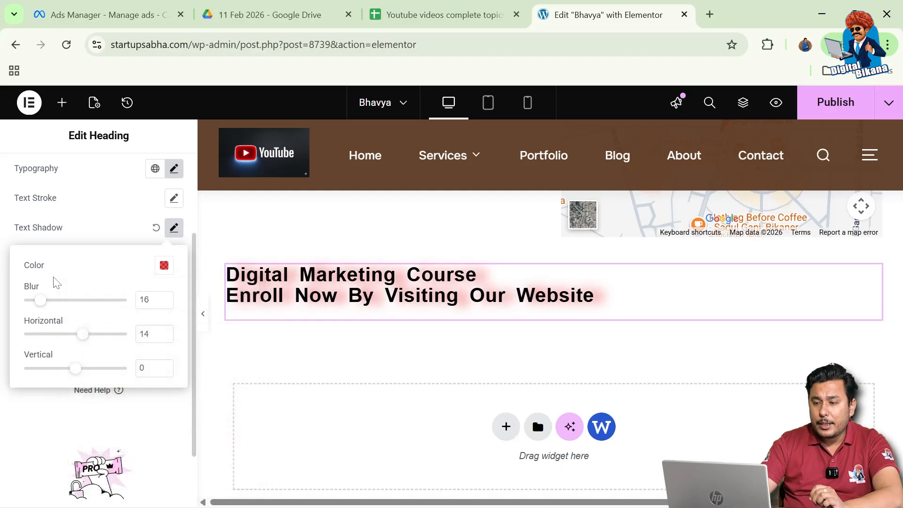
click(112, 233)
- Try the Screen blend mode on the heading and return it to Normal
scroll(120, 266, down, 1)
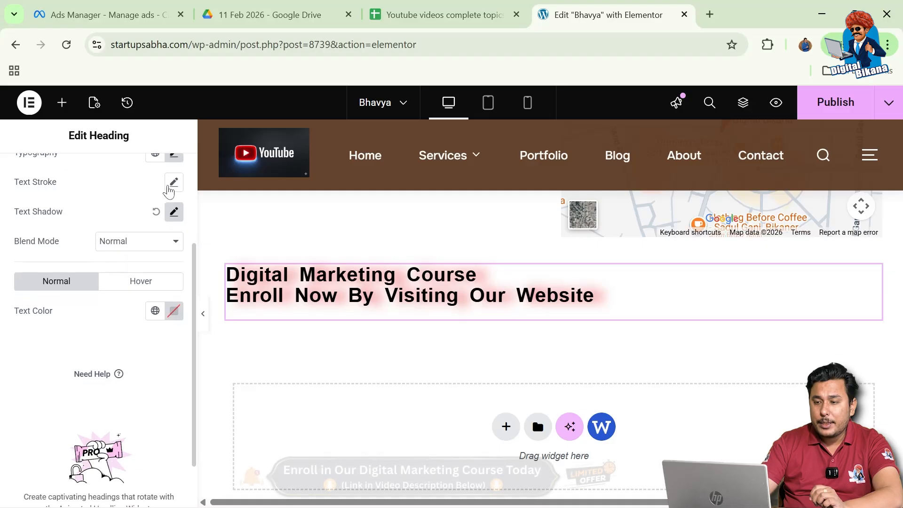
scroll(117, 228, up, 1)
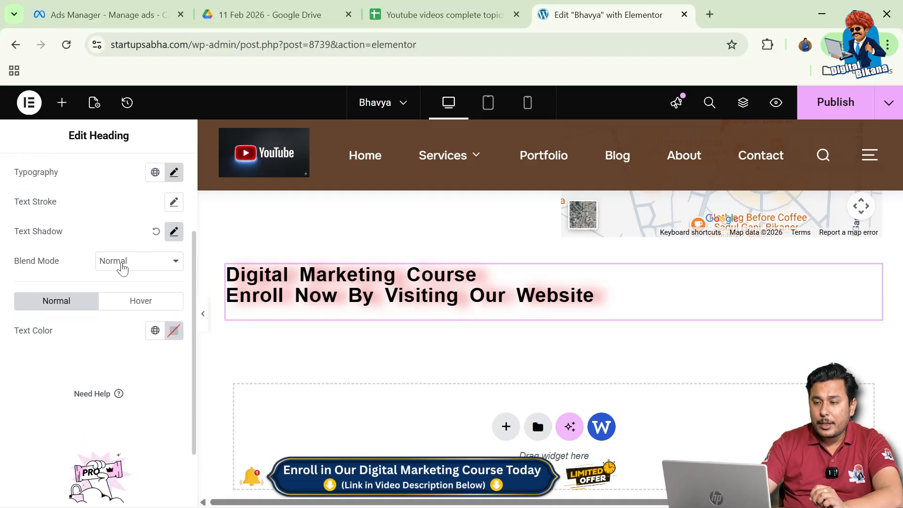
click(123, 264)
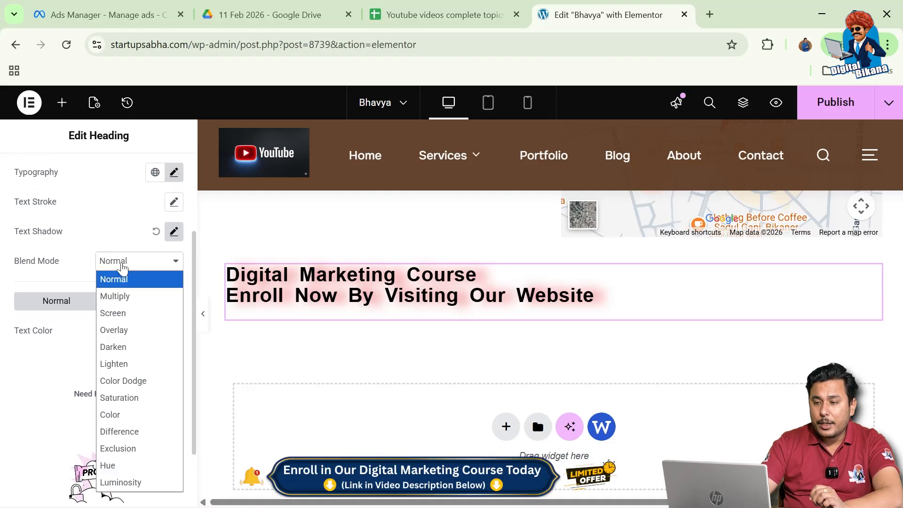
click(117, 313)
click(116, 263)
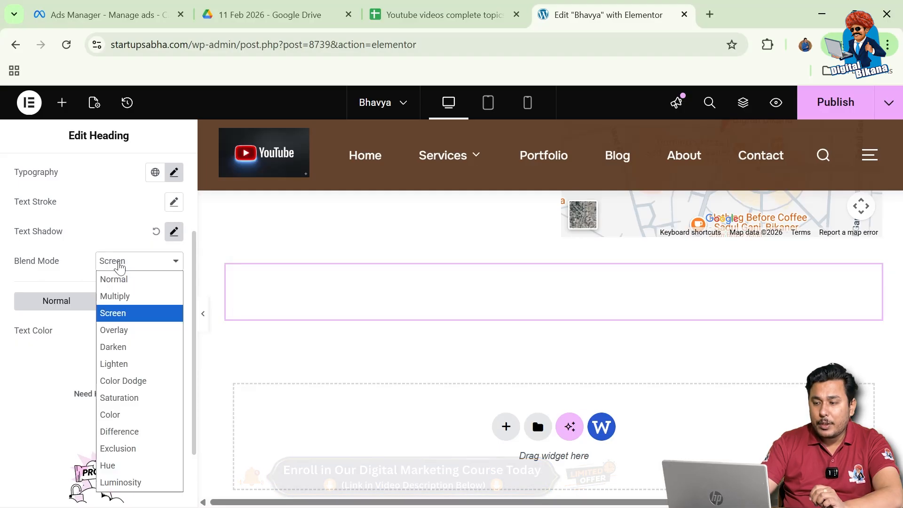
click(126, 279)
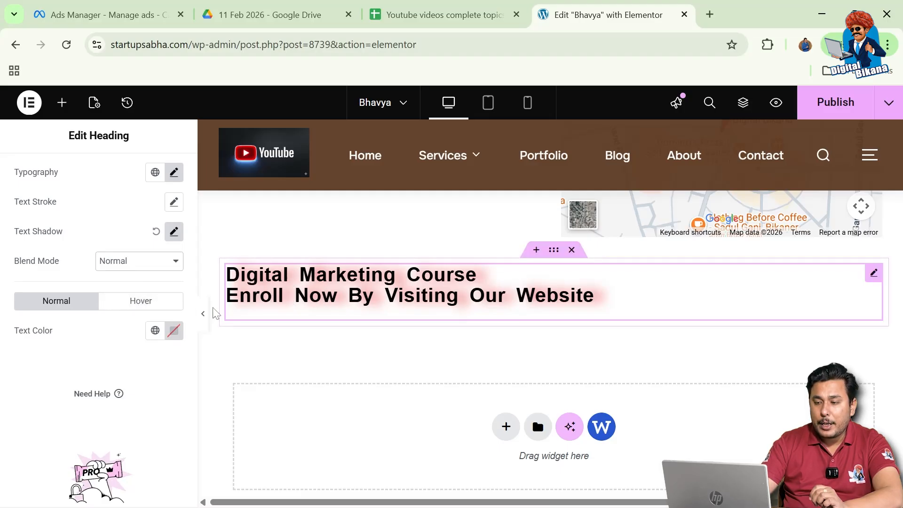
- Change the heading's text color to red #BD2222
click(174, 333)
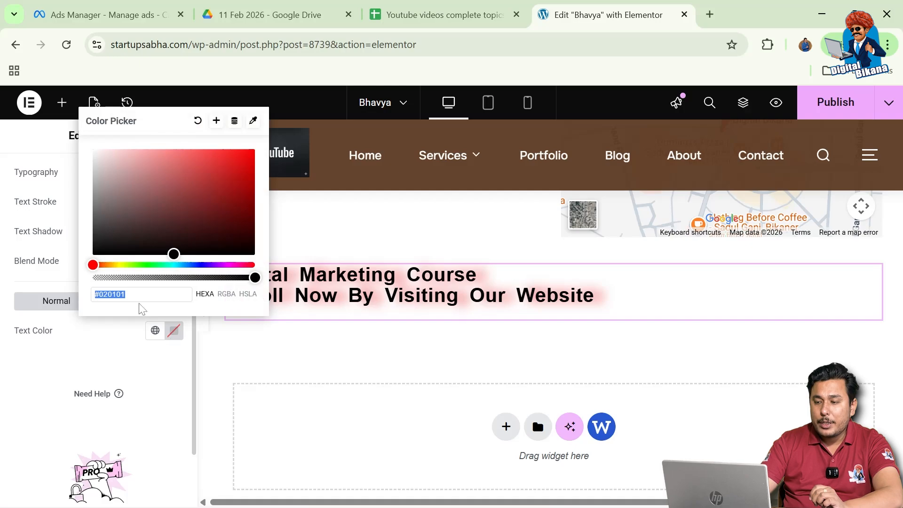
drag(177, 258, 226, 176)
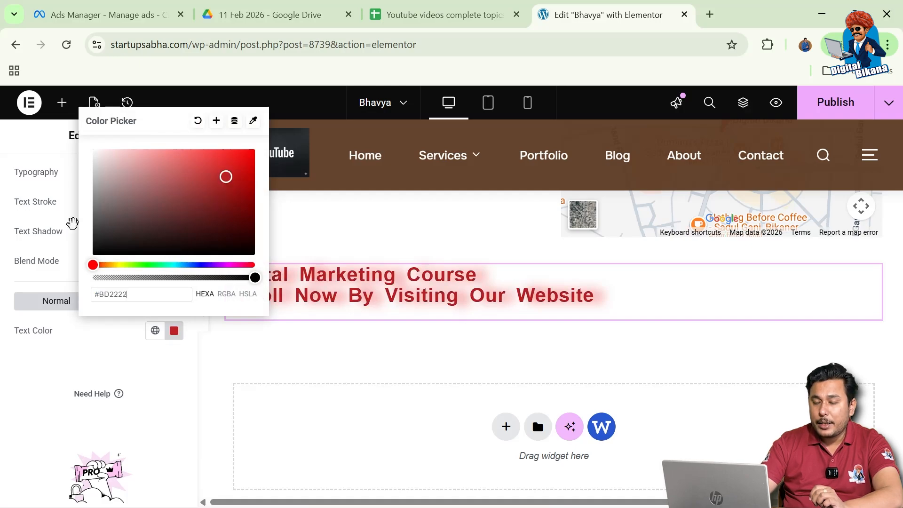
click(35, 262)
- Set the heading's margin to 24 px on all four sides in its advanced layout settings
scroll(39, 268, up, 3)
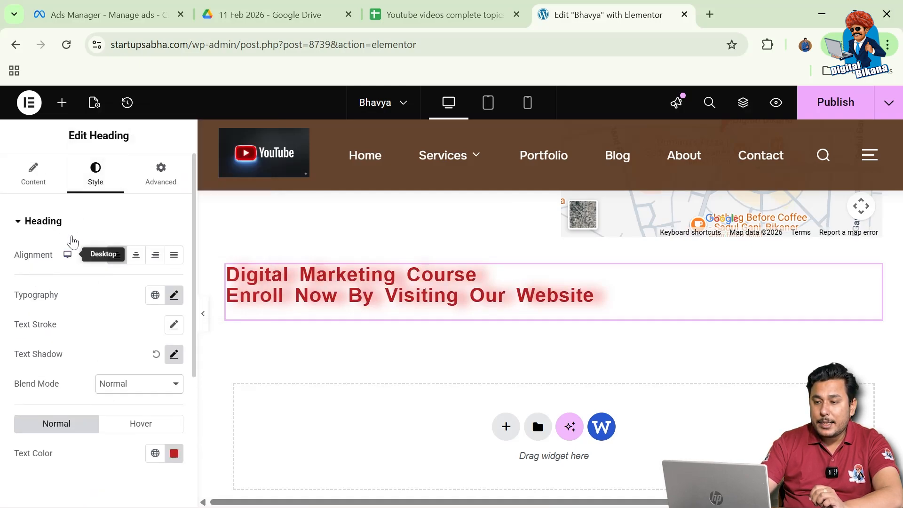
click(154, 181)
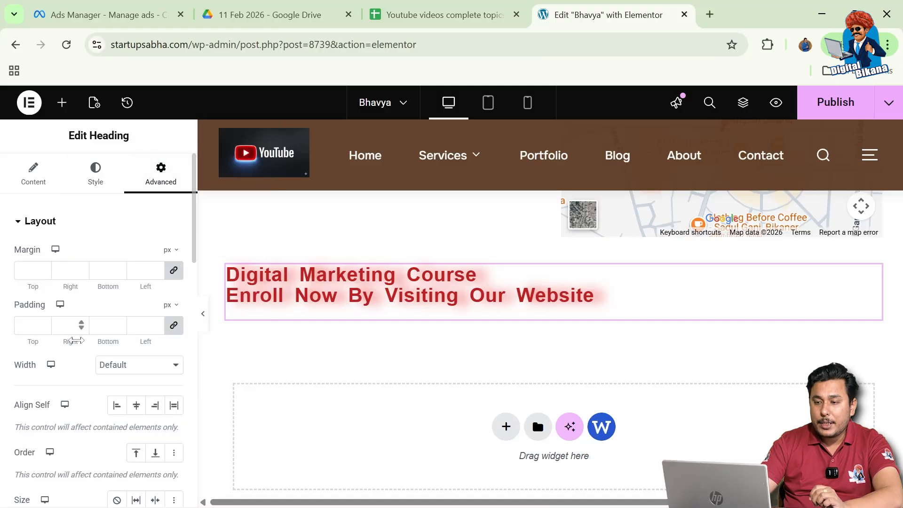
drag(44, 268, 44, 268)
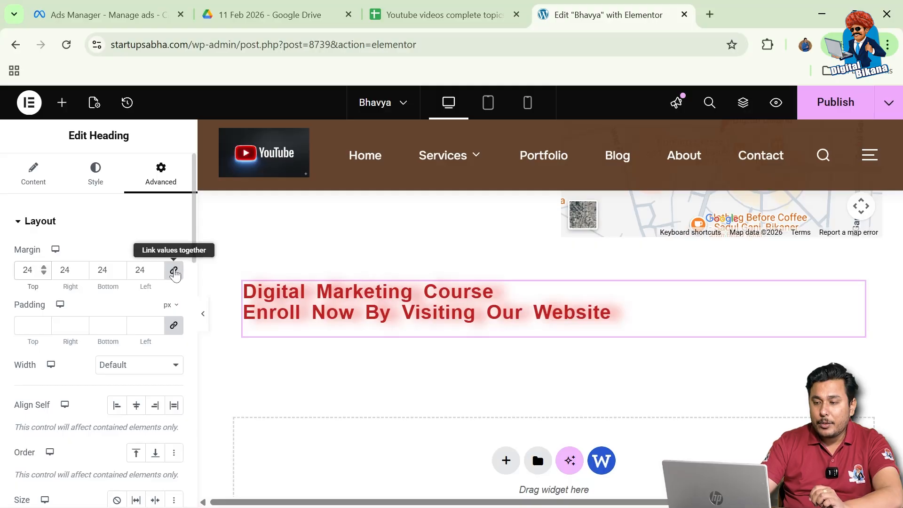
- Unlink the margin and padding sides, setting only the top margin to 18 px and the top padding to 28 px
drag(44, 269, 44, 274)
click(44, 274)
click(44, 274)
click(44, 274)
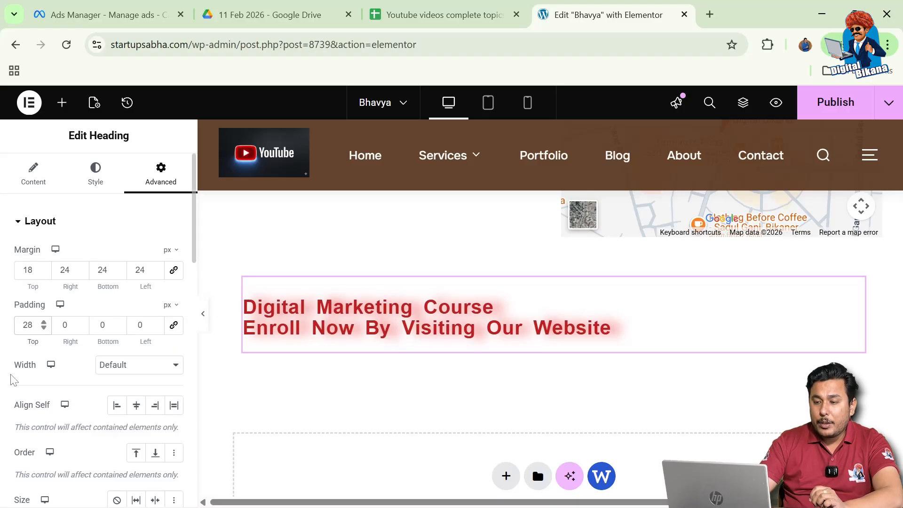
- Try centering the heading with Align Self, check its width options, and set Align Self to Start
scroll(91, 352, down, 1)
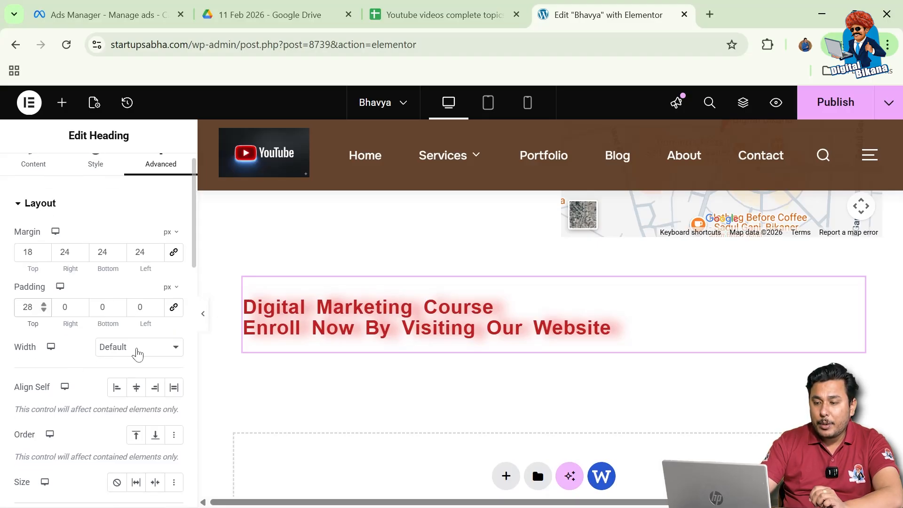
scroll(137, 350, down, 2)
click(136, 338)
click(136, 303)
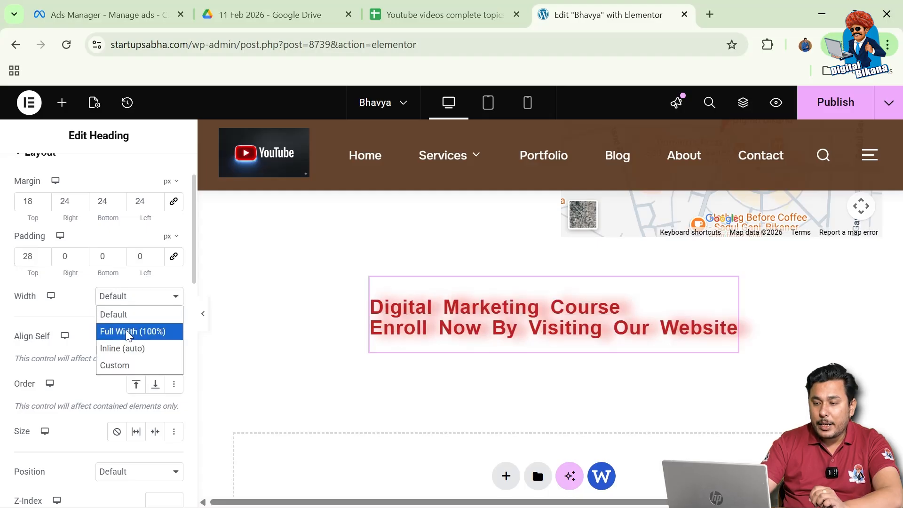
click(56, 328)
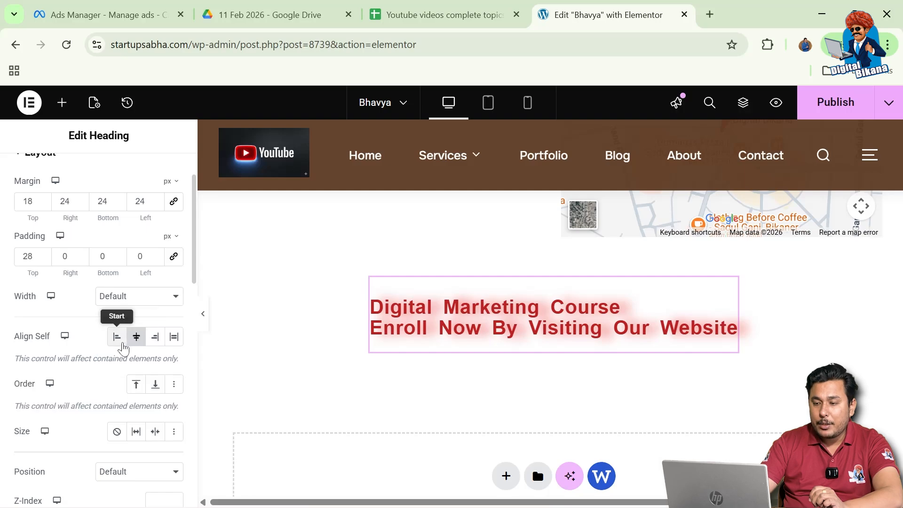
click(121, 345)
- Rotate the heading by 5 degrees using the advanced Transform settings
scroll(74, 370, down, 2)
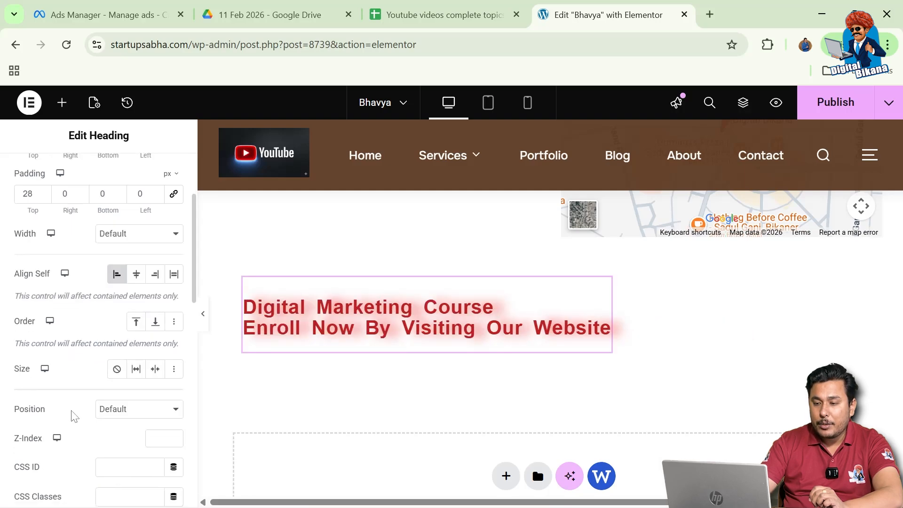
scroll(71, 416, down, 6)
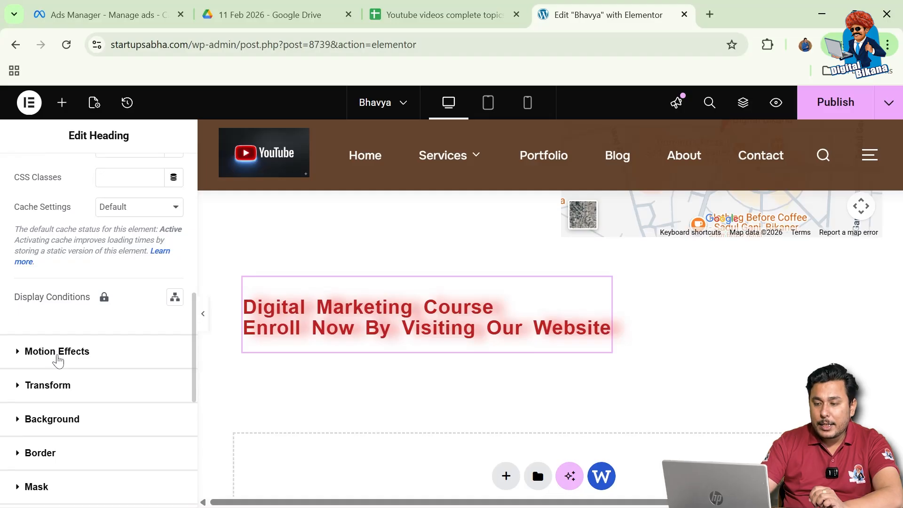
scroll(56, 359, down, 2)
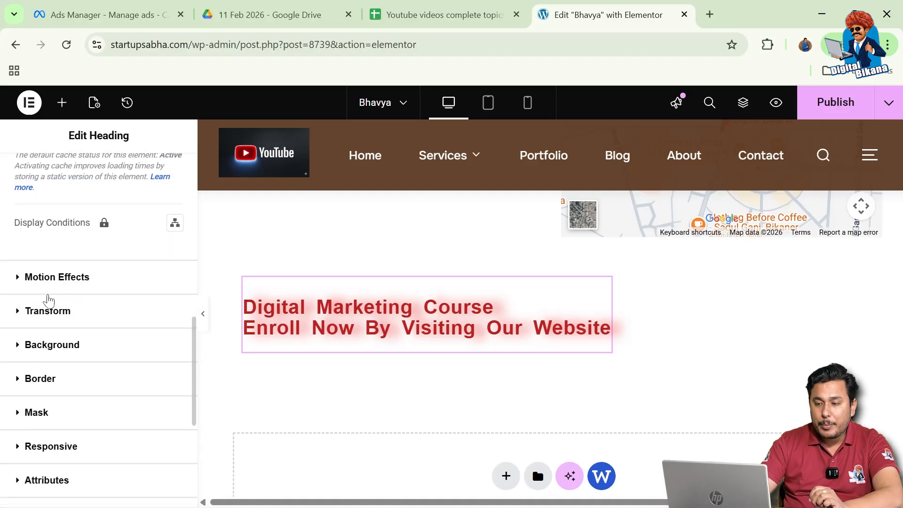
click(45, 311)
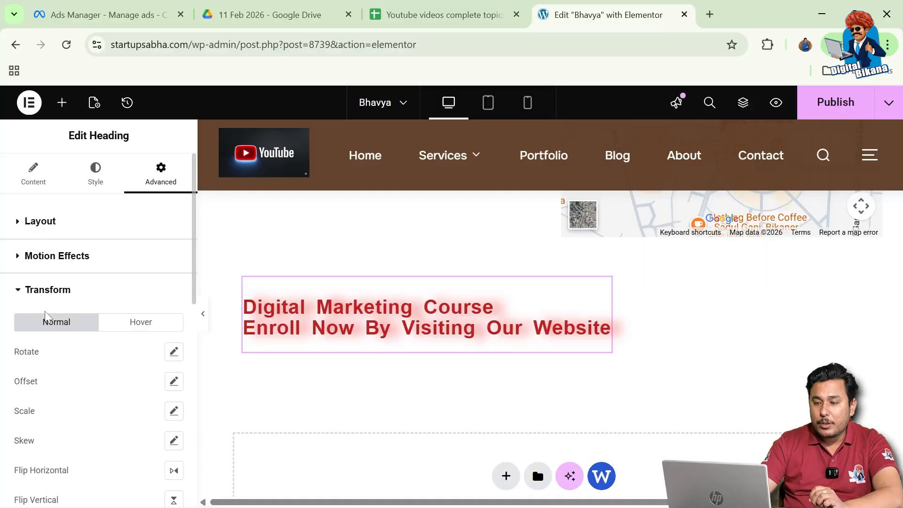
scroll(52, 380, down, 2)
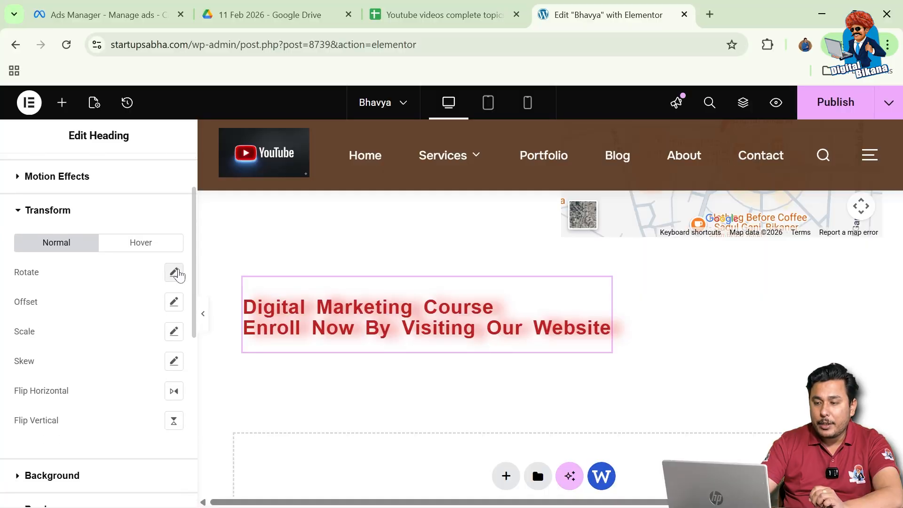
click(174, 272)
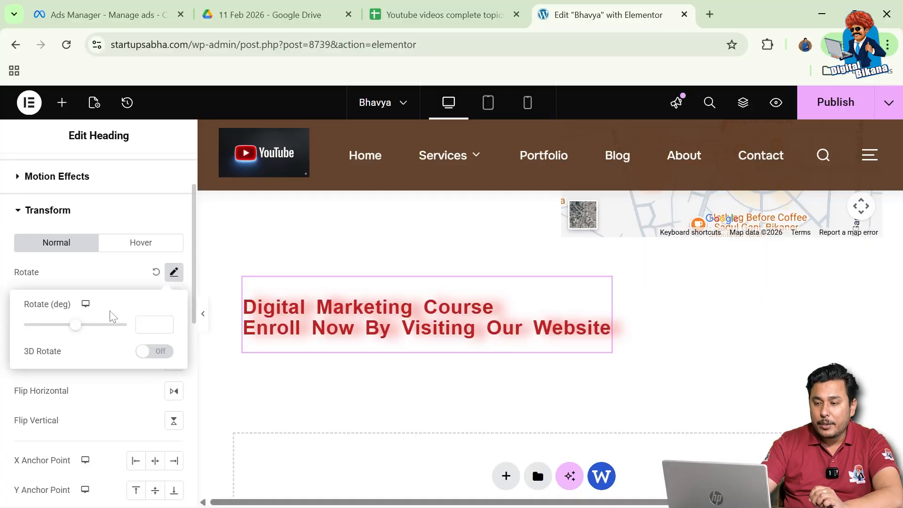
mouse_move(76, 331)
mouse_down()
mouse_move(85, 331)
mouse_move(77, 334)
mouse_up()
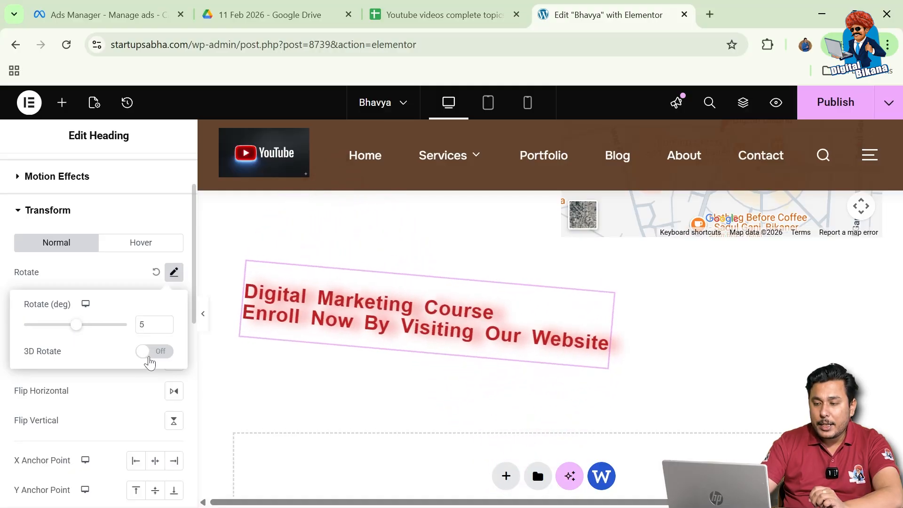
click(94, 388)
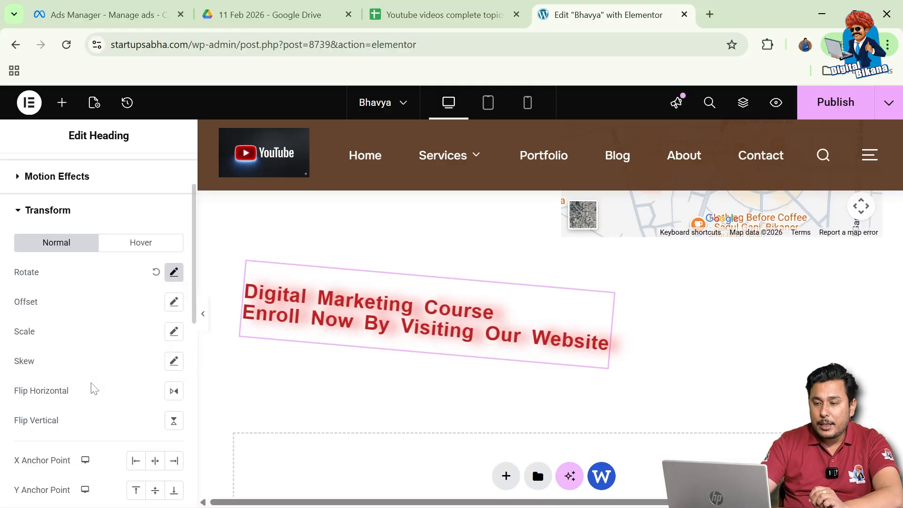
- Shift the heading horizontally with a Transform Offset X of 68 px
scroll(94, 388, down, 1)
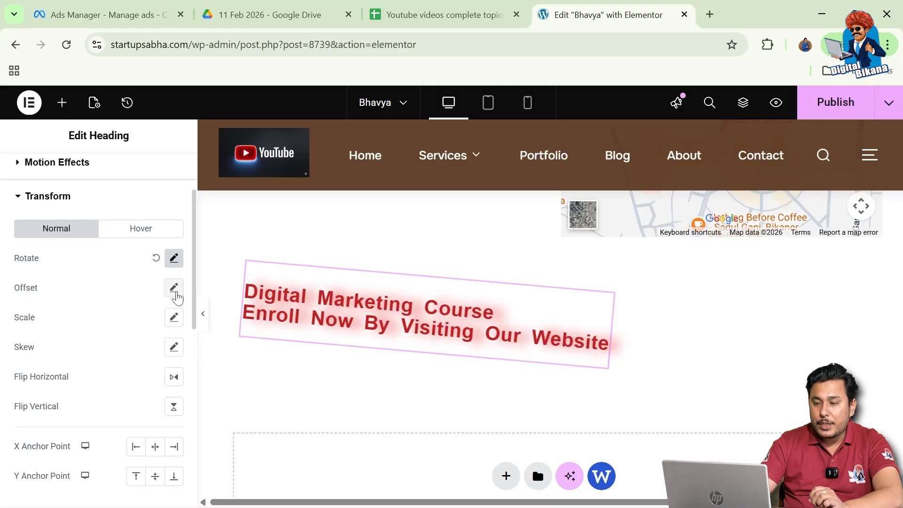
click(174, 288)
mouse_move(75, 340)
mouse_down()
mouse_move(93, 343)
mouse_move(82, 351)
mouse_up()
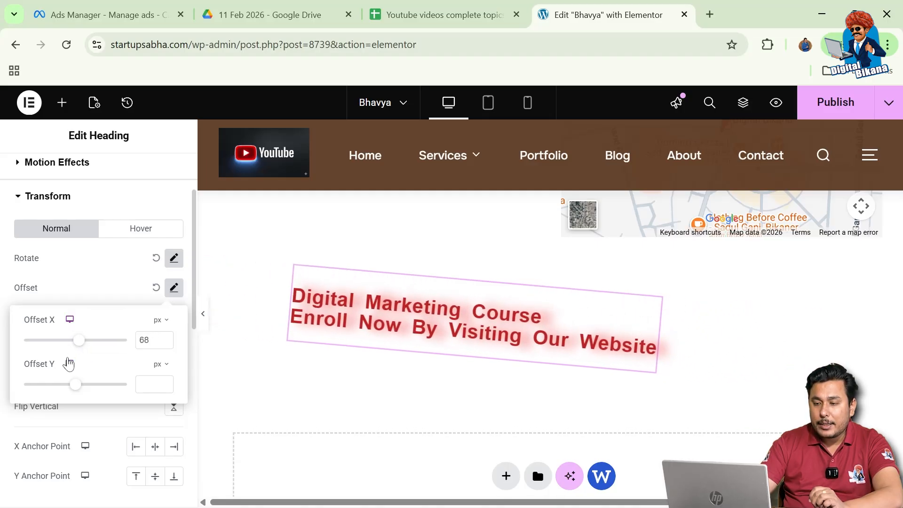
click(56, 297)
- Reset the heading's offset and rotation transforms to their defaults
scroll(58, 299, down, 1)
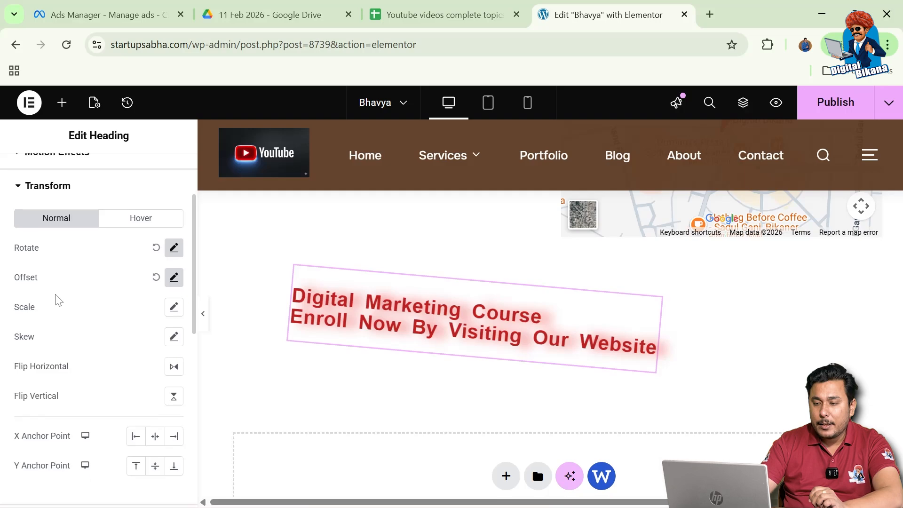
scroll(58, 299, down, 1)
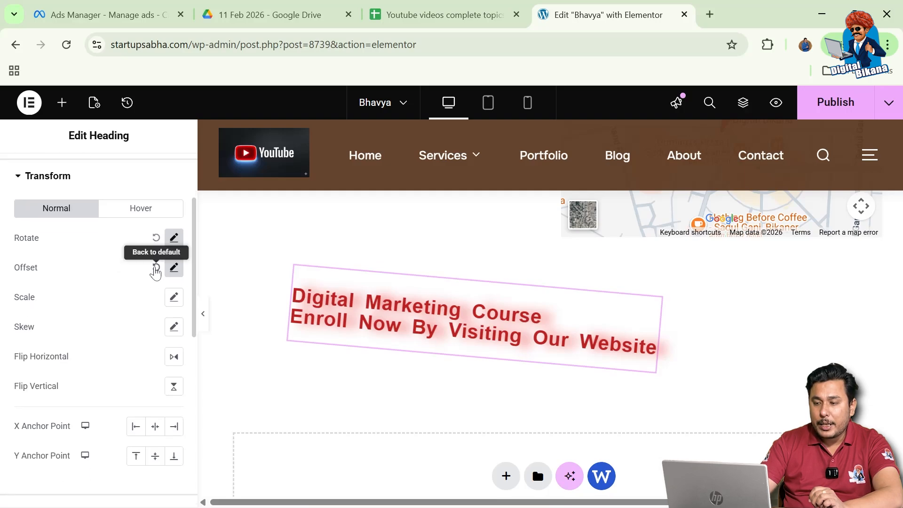
click(156, 268)
click(155, 238)
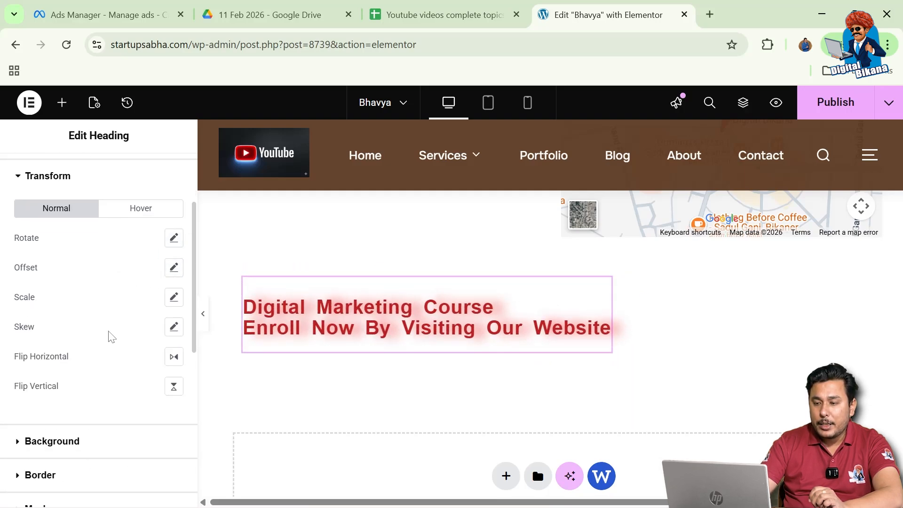
- Try flipping the heading horizontally and turn the flip off again
scroll(118, 306, down, 1)
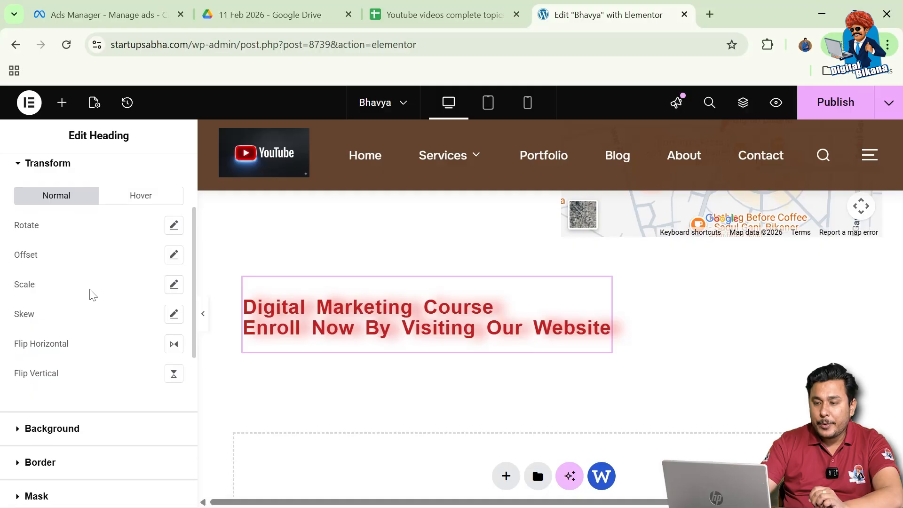
scroll(91, 295, down, 2)
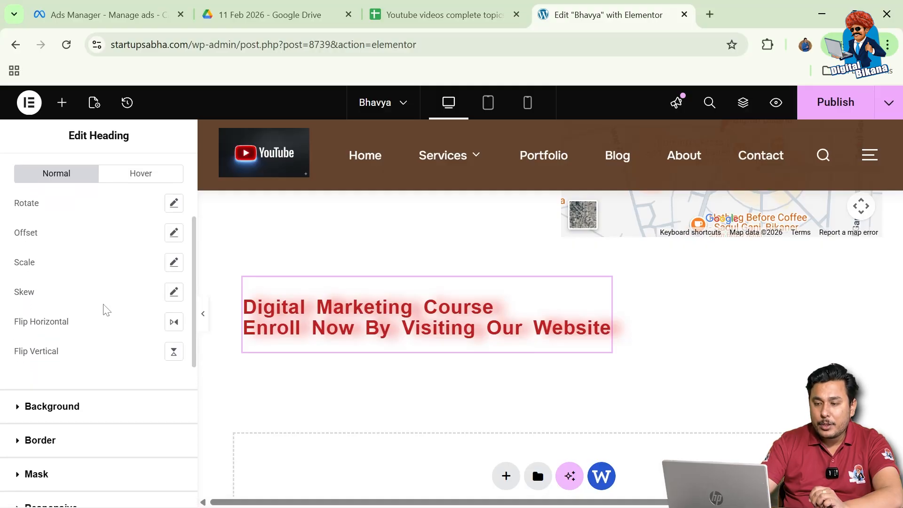
scroll(105, 309, down, 3)
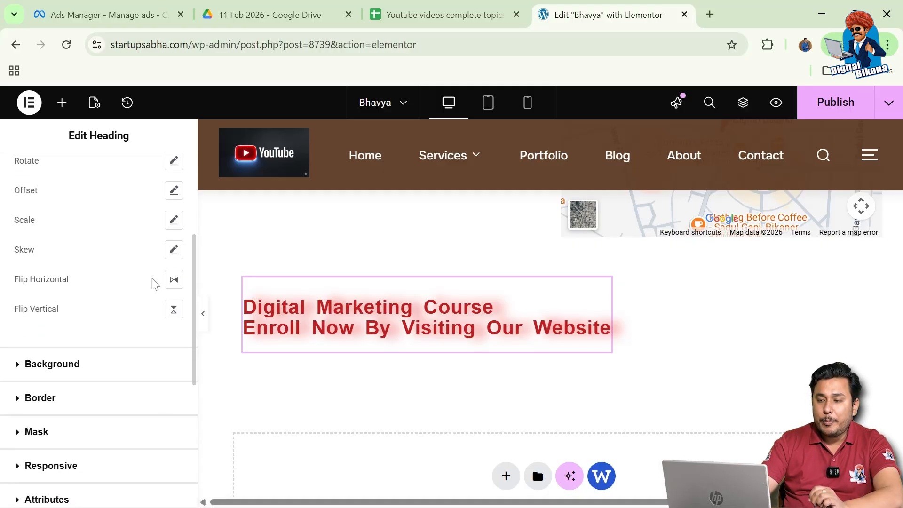
click(174, 280)
click(174, 280)
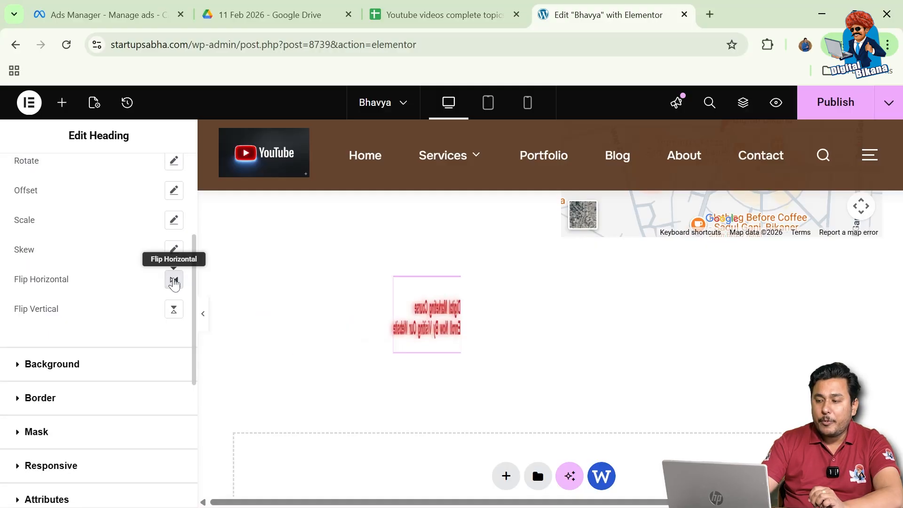
- Give the heading a gradient background with green #56D989 as its first color
scroll(80, 315, down, 3)
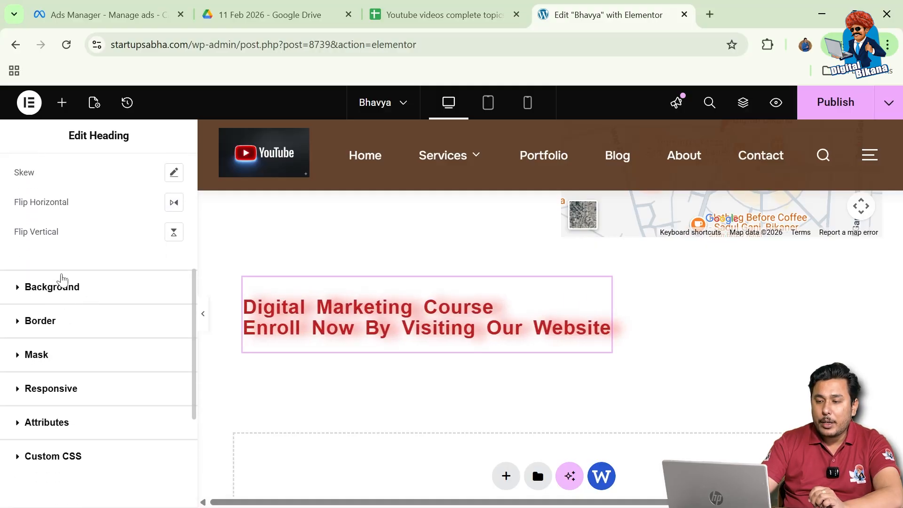
click(61, 283)
scroll(60, 348, down, 2)
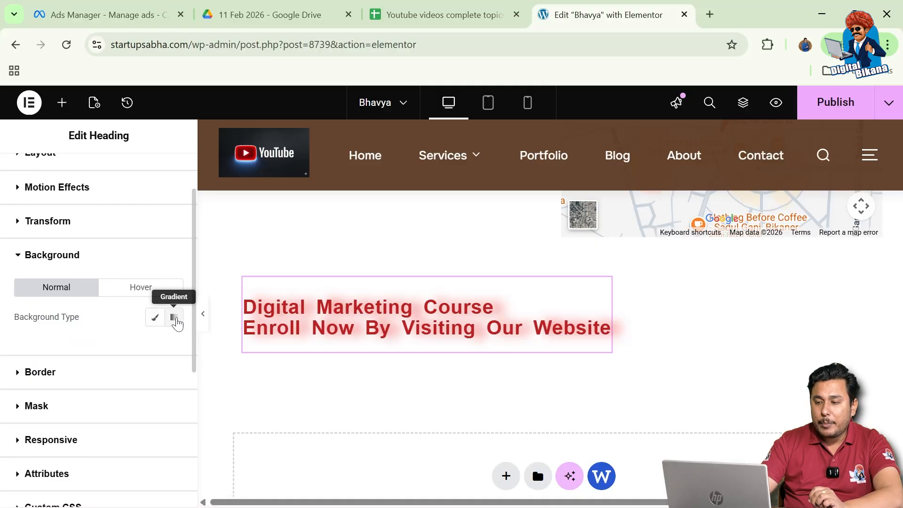
click(174, 318)
scroll(175, 329, down, 2)
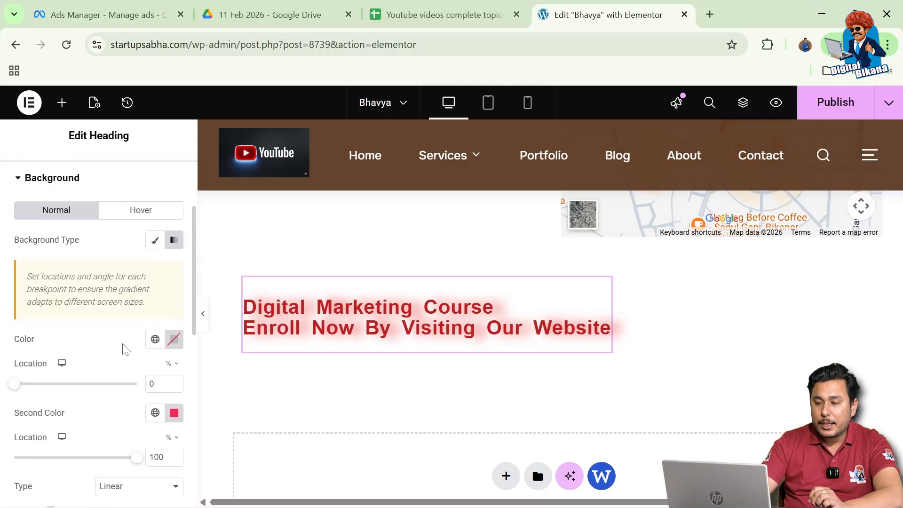
click(174, 335)
click(174, 258)
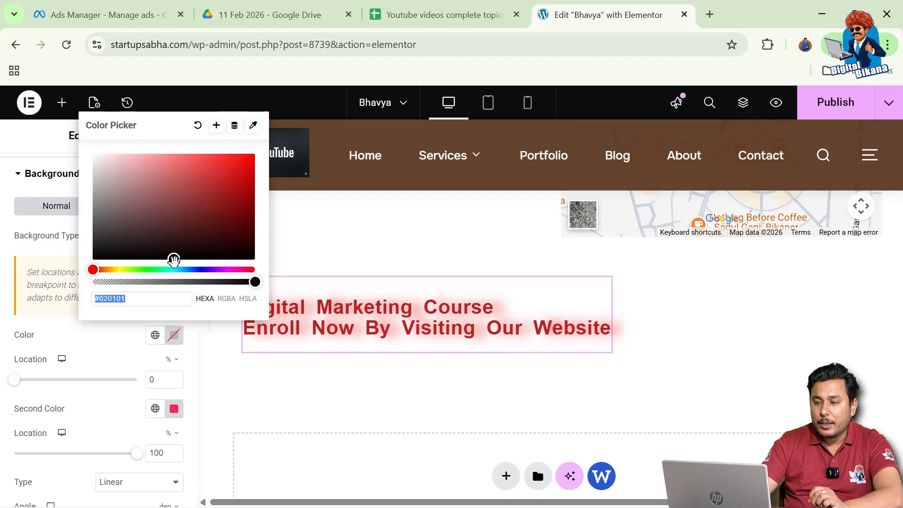
drag(173, 259, 191, 170)
click(158, 270)
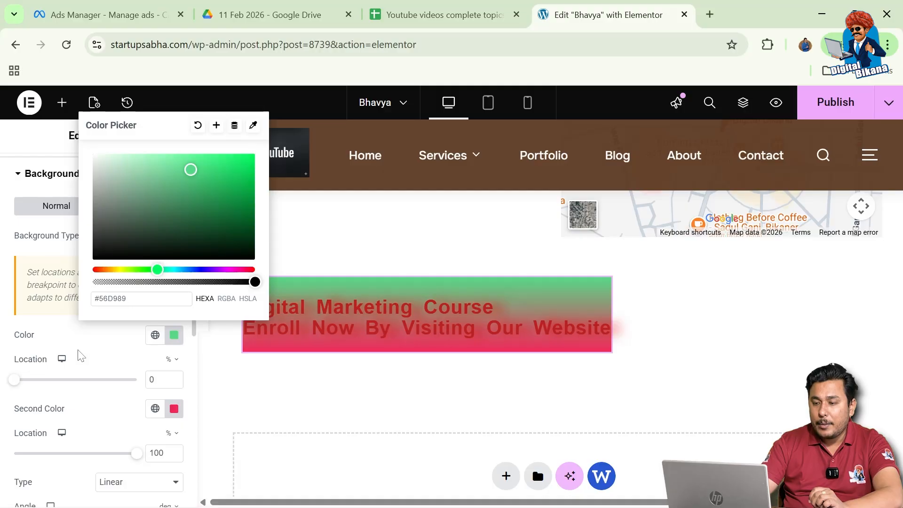
- Change the background gradient's second color to yellow
click(174, 408)
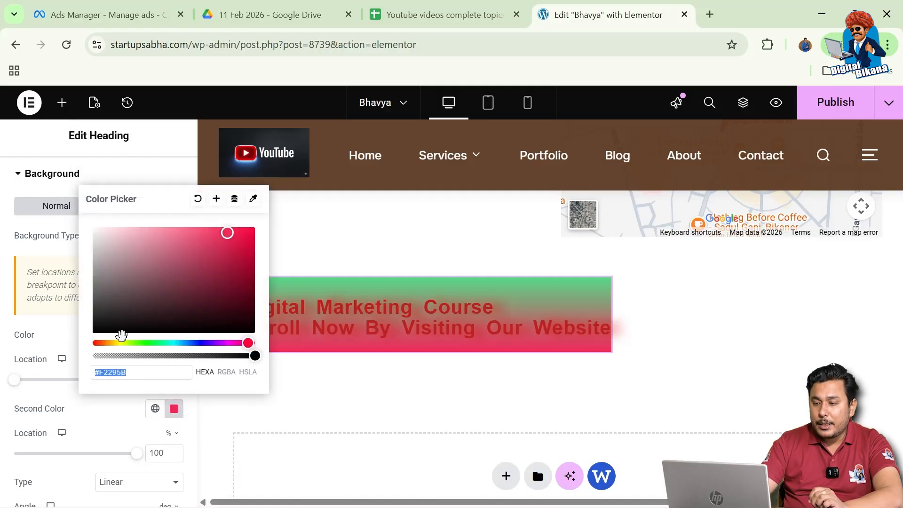
drag(248, 343, 157, 348)
drag(225, 240, 196, 211)
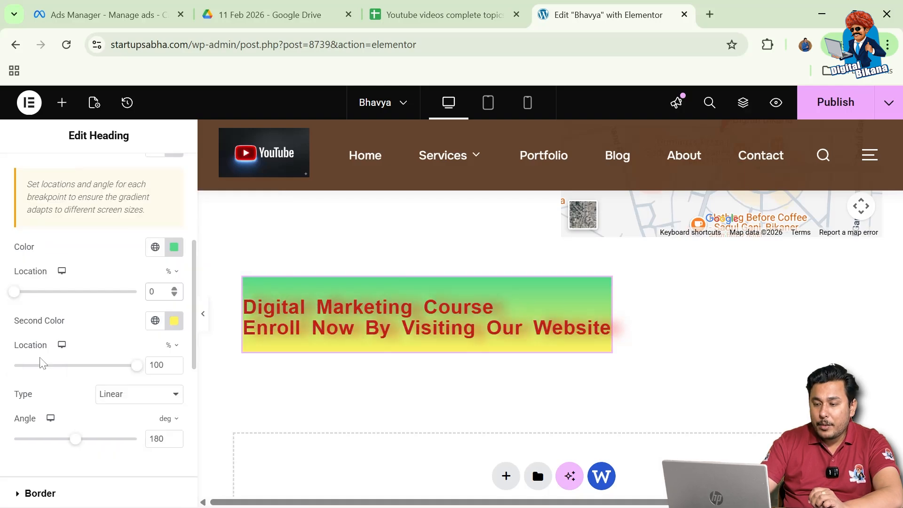
- Set the background gradient's angle to 172 degrees and check the gradient type options, keeping Linear
mouse_move(80, 444)
mouse_down()
mouse_move(108, 439)
mouse_move(78, 439)
mouse_up()
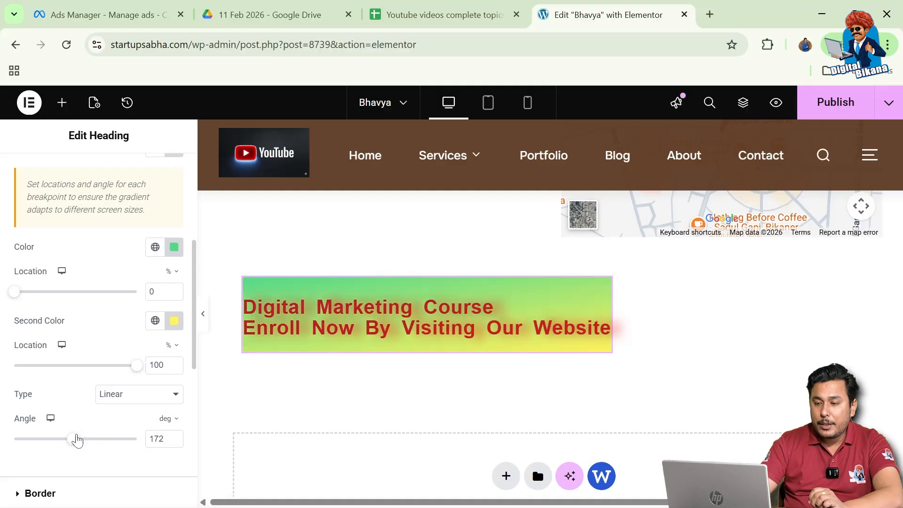
click(126, 397)
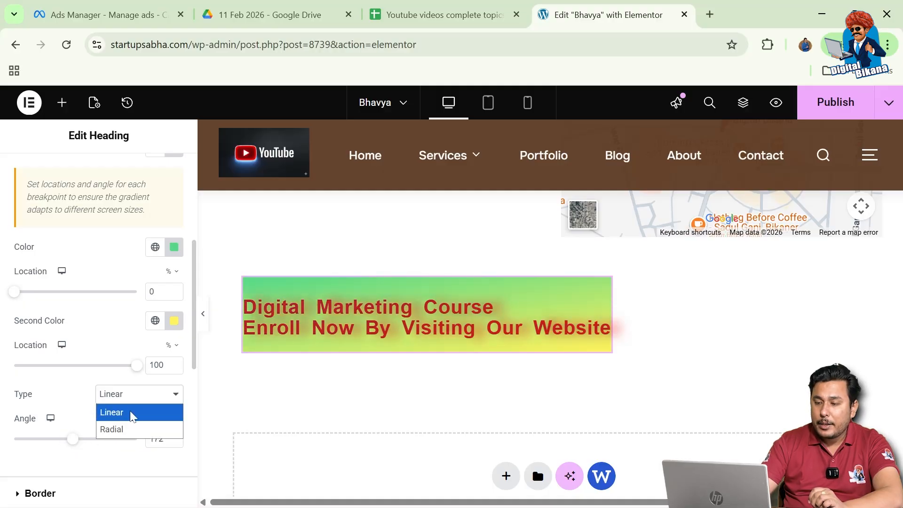
scroll(70, 427, down, 3)
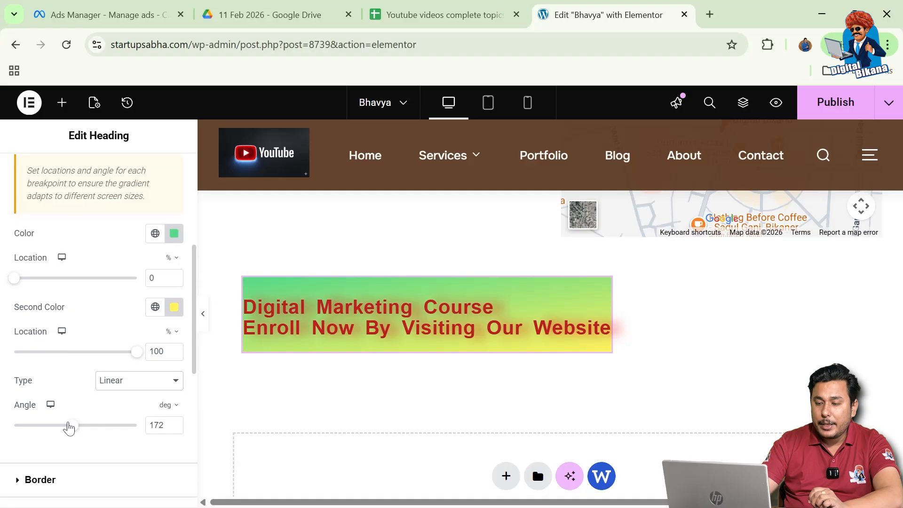
- Set the heading's border type to Solid for the normal state
click(45, 347)
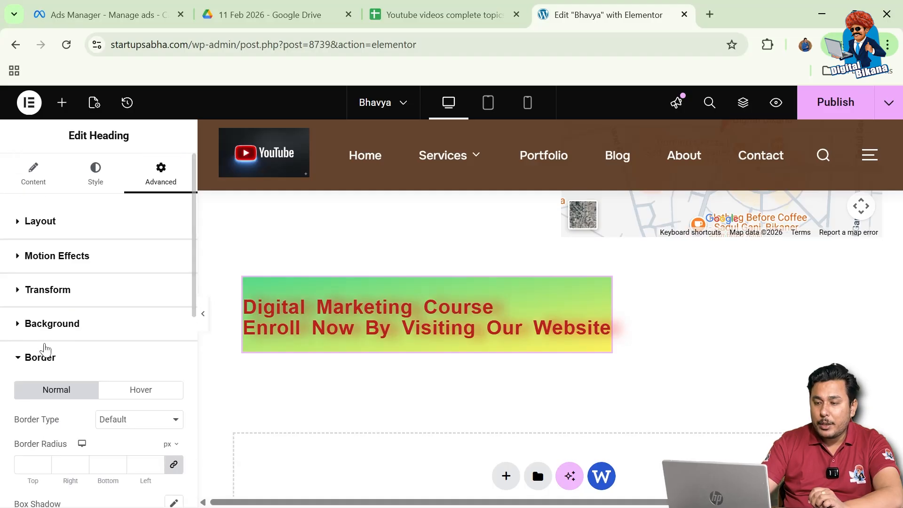
scroll(53, 360, down, 2)
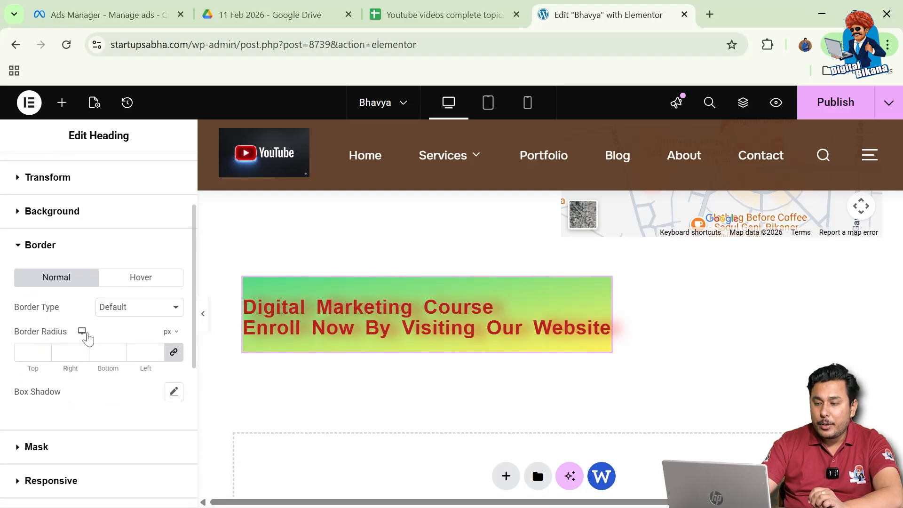
scroll(101, 217, down, 1)
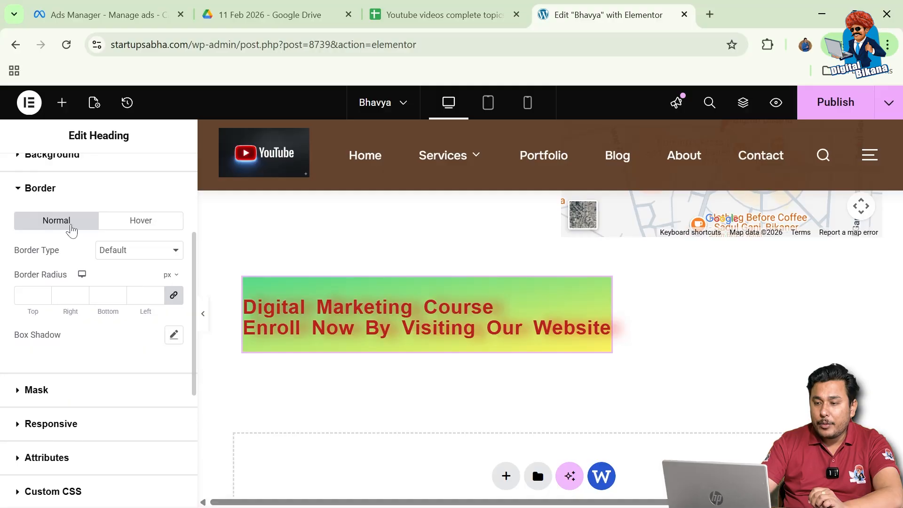
click(136, 253)
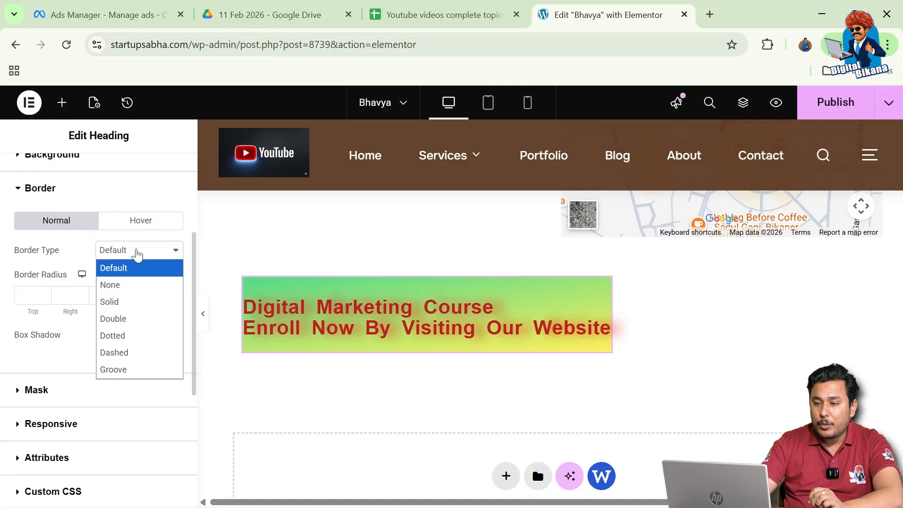
click(122, 301)
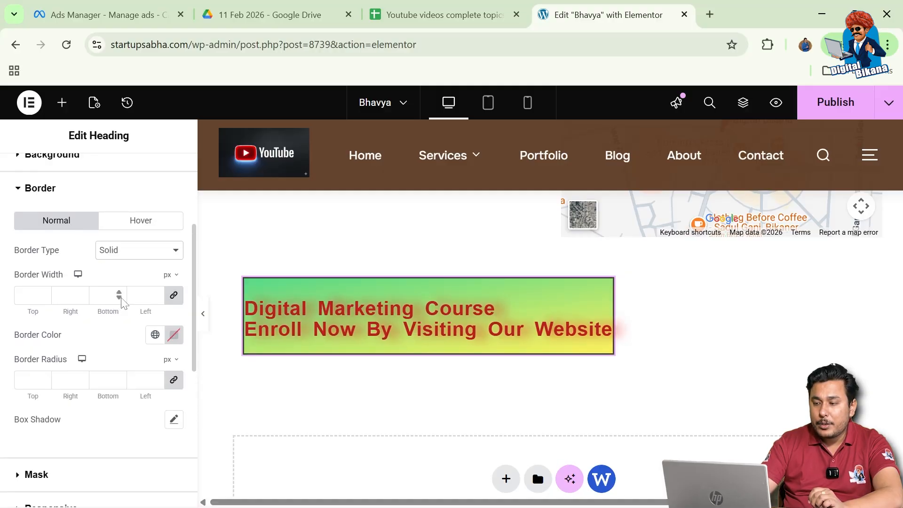
- Show the device options for the heading's border width
click(78, 274)
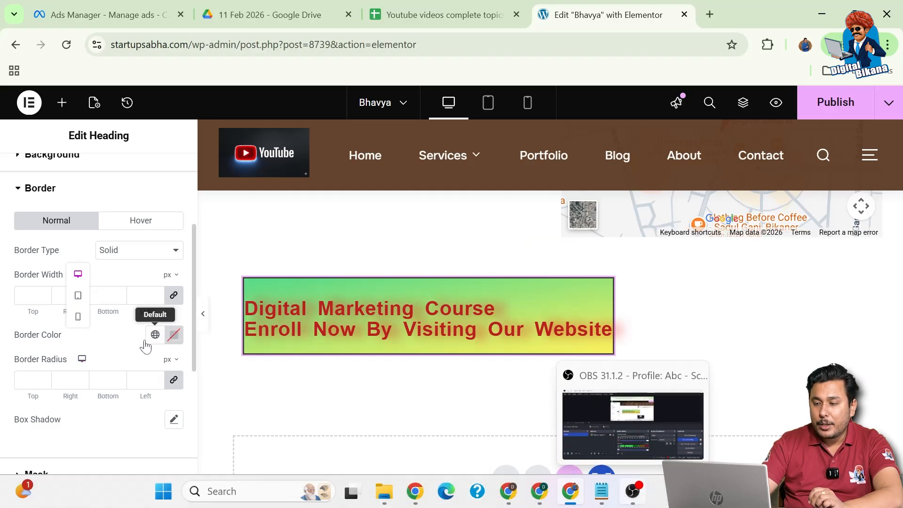
- Enable a mask on the heading and try the vertical oval and the horizontal rounded rectangle shapes
scroll(138, 346, down, 4)
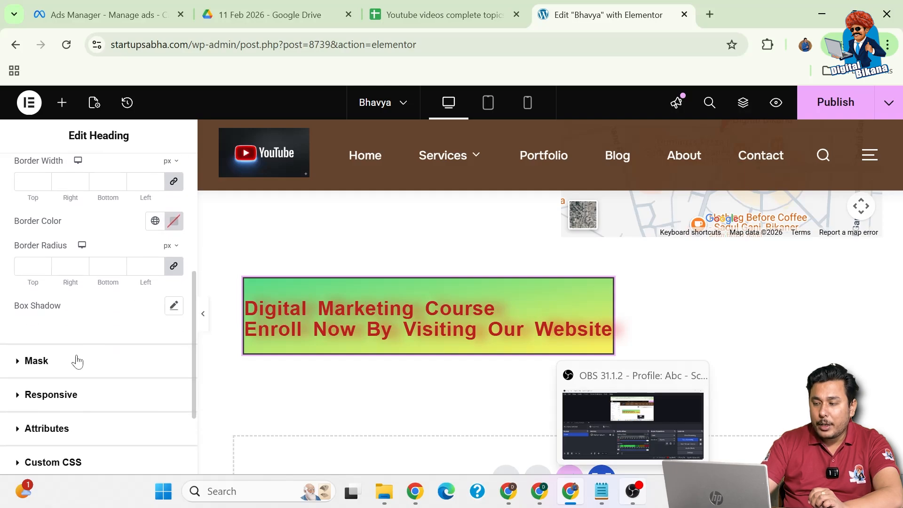
click(80, 360)
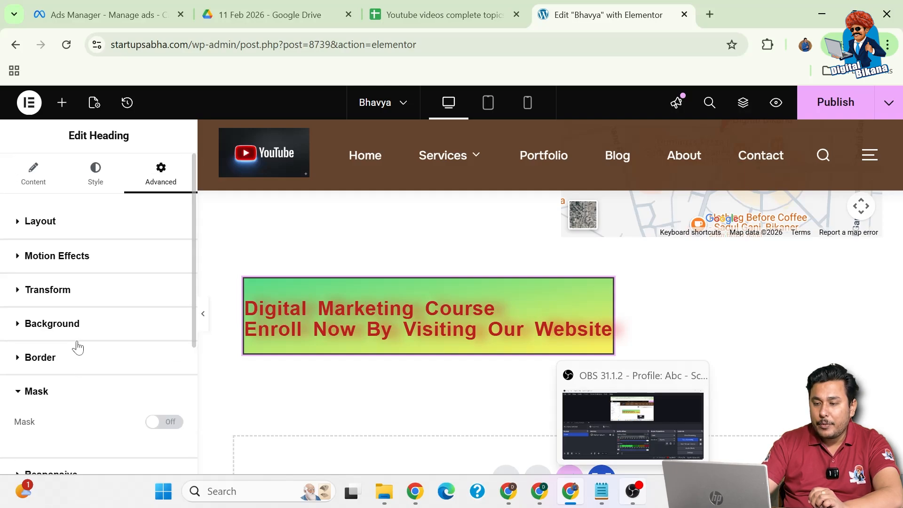
scroll(66, 365, down, 4)
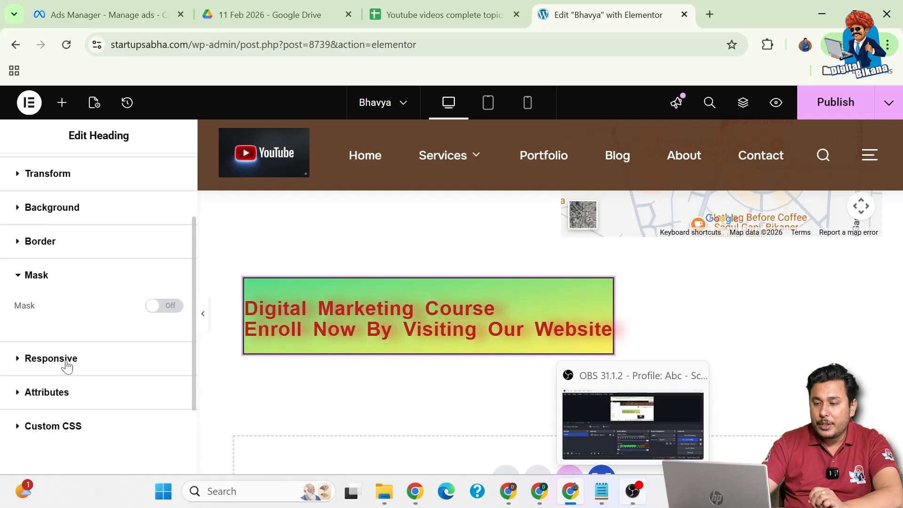
click(172, 303)
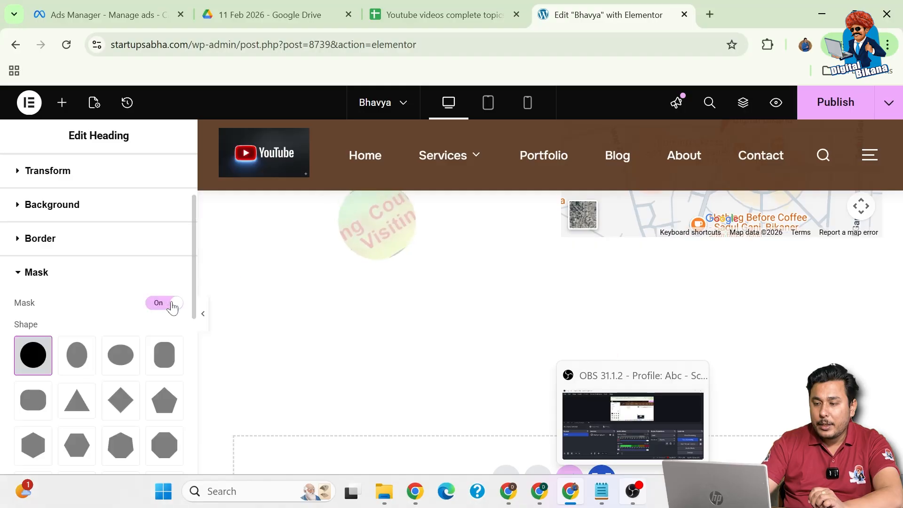
click(84, 355)
scroll(84, 348, down, 2)
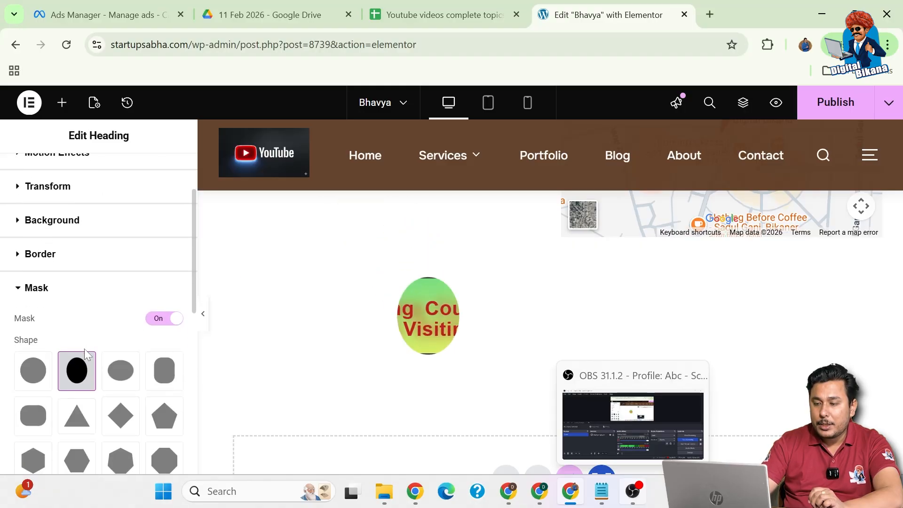
scroll(80, 358, down, 1)
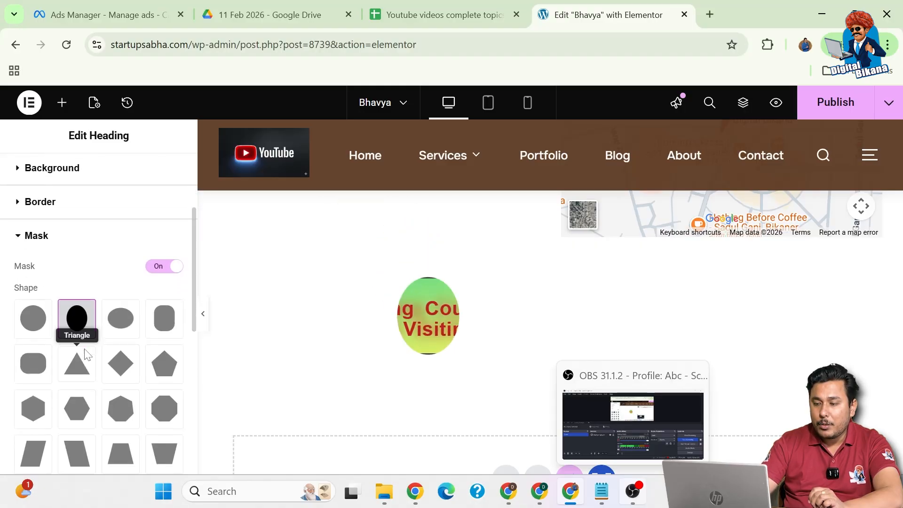
click(34, 361)
scroll(101, 404, down, 5)
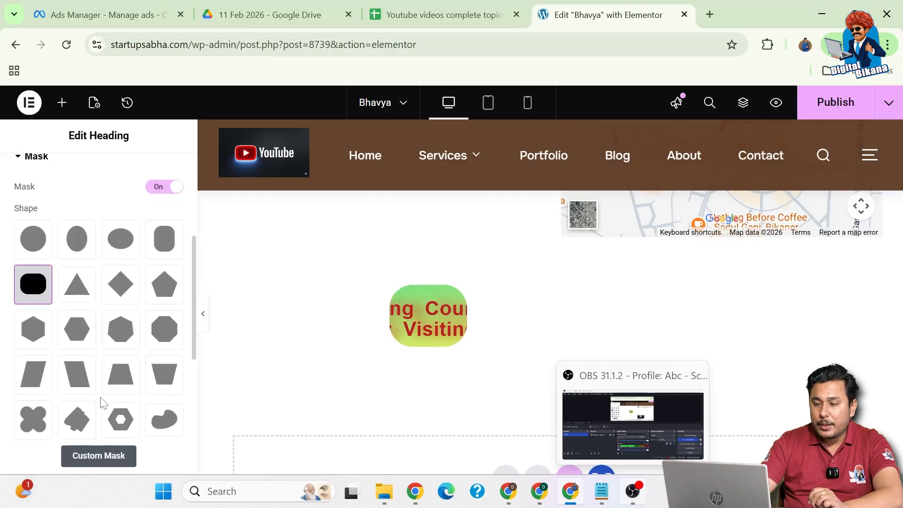
- Set the heading mask's size to Fill
scroll(102, 403, down, 2)
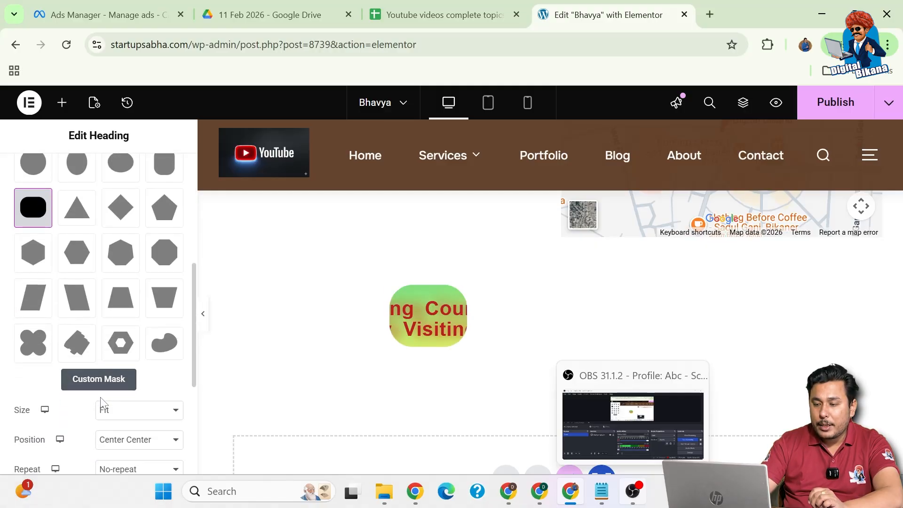
scroll(101, 400, down, 2)
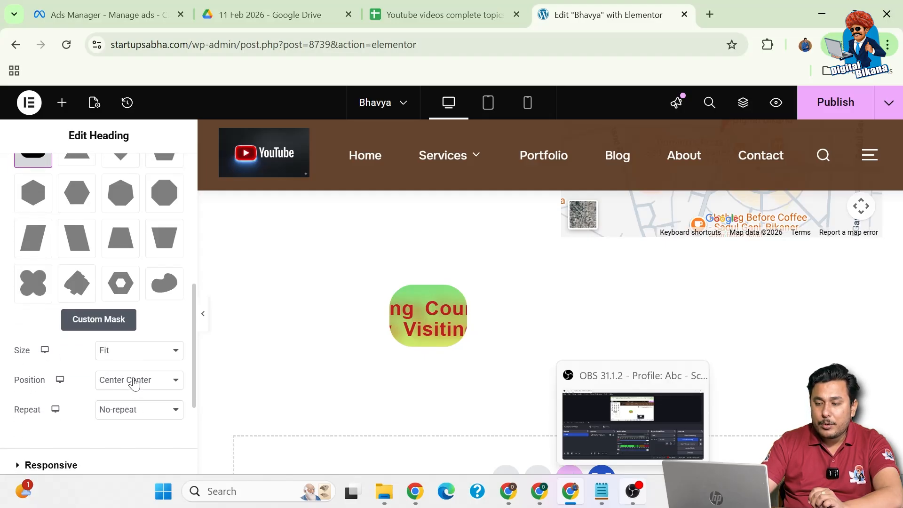
click(122, 352)
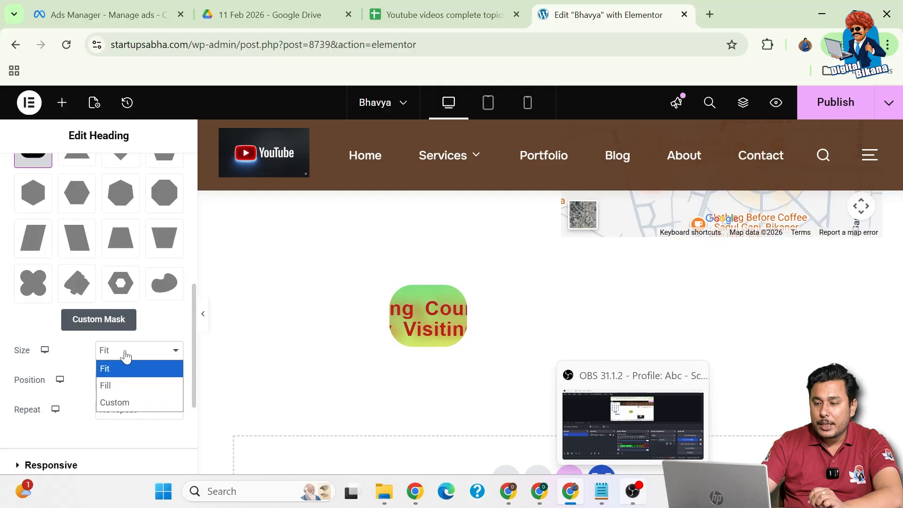
click(122, 388)
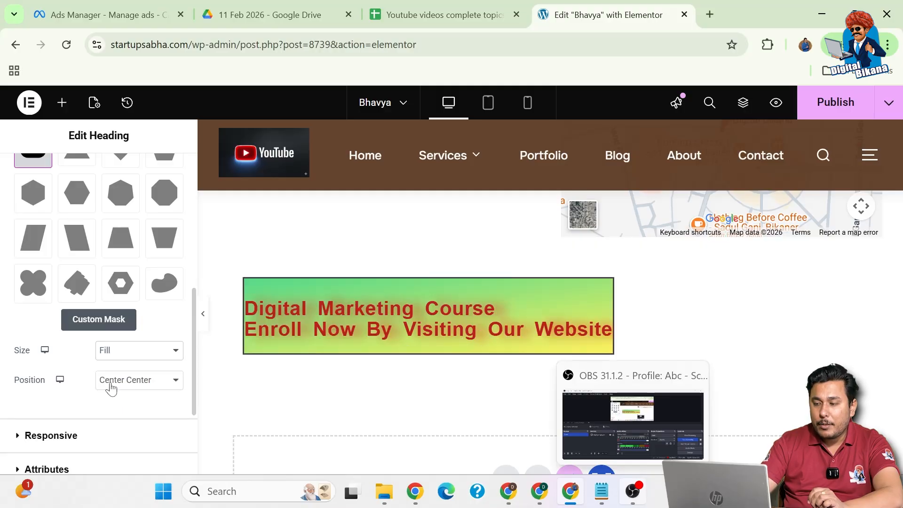
- Turn off the heading's mask
scroll(72, 346, up, 3)
scroll(72, 346, up, 1)
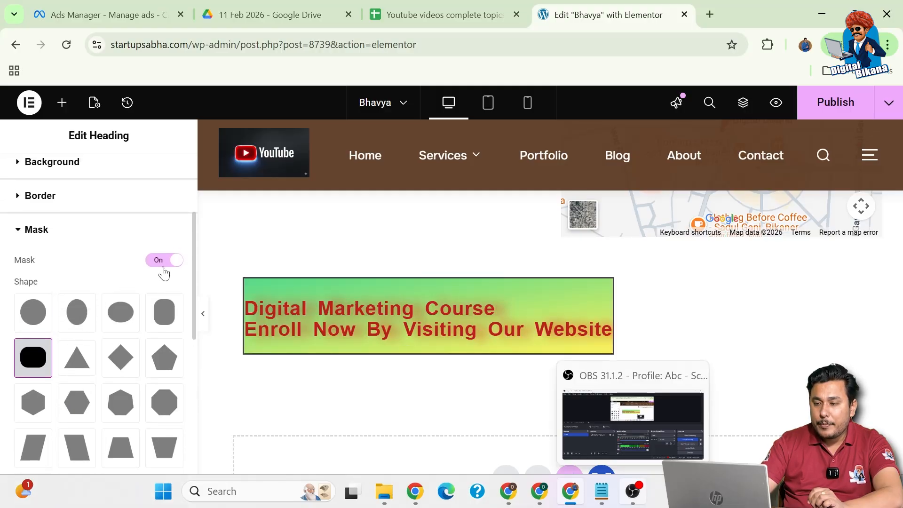
click(162, 259)
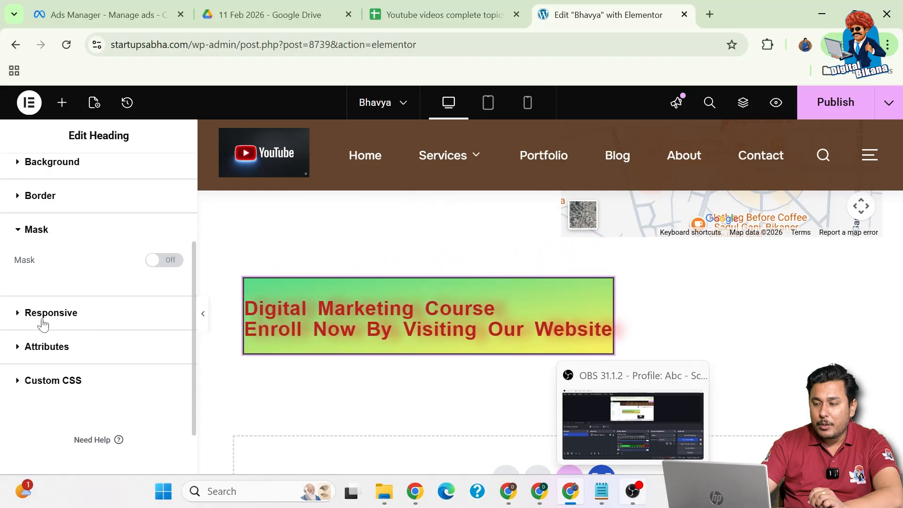
- Review the heading's Responsive visibility options and its Attributes settings
click(57, 315)
scroll(59, 319, down, 4)
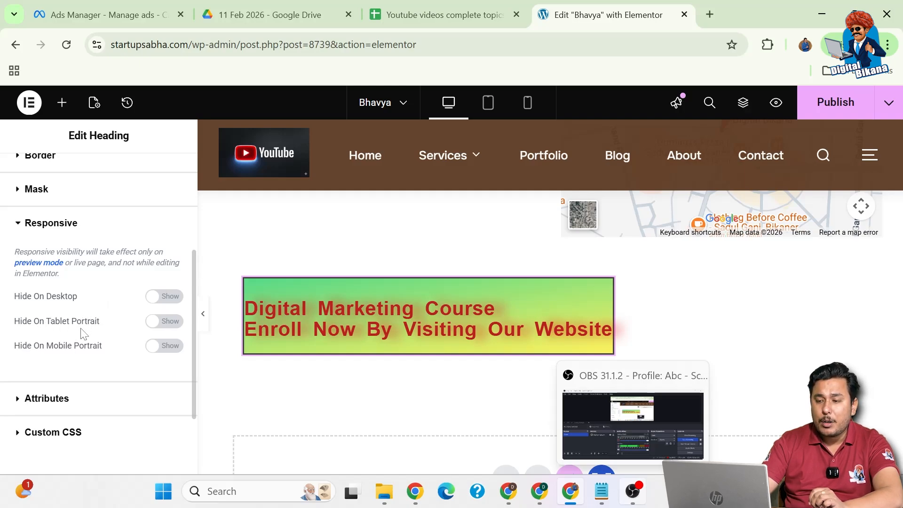
click(52, 400)
scroll(97, 377, down, 4)
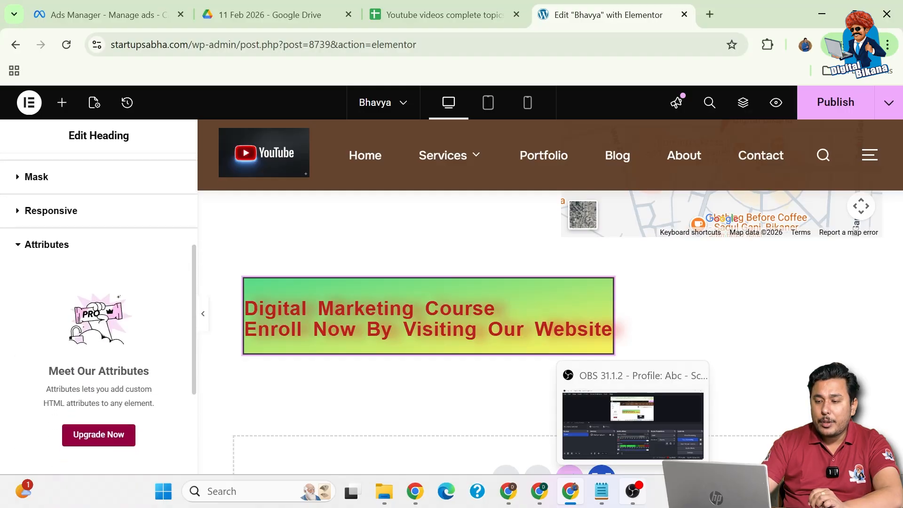
scroll(96, 377, up, 4)
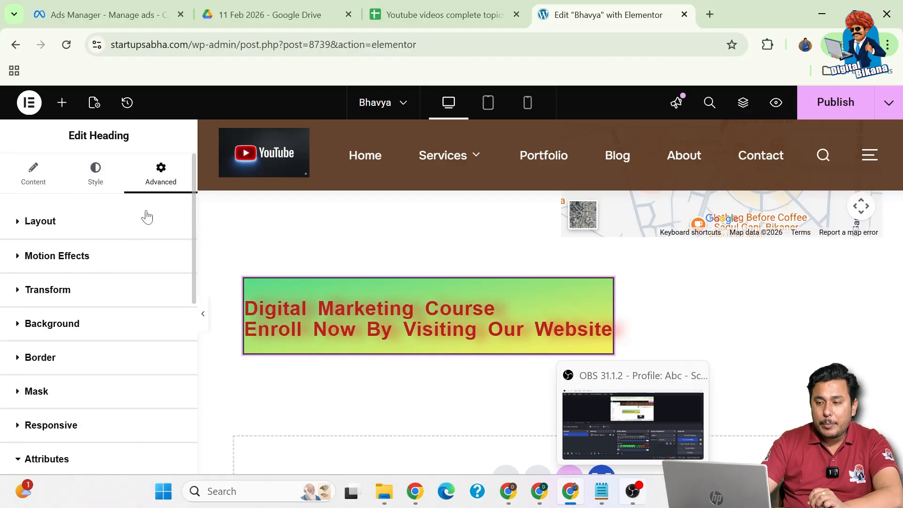